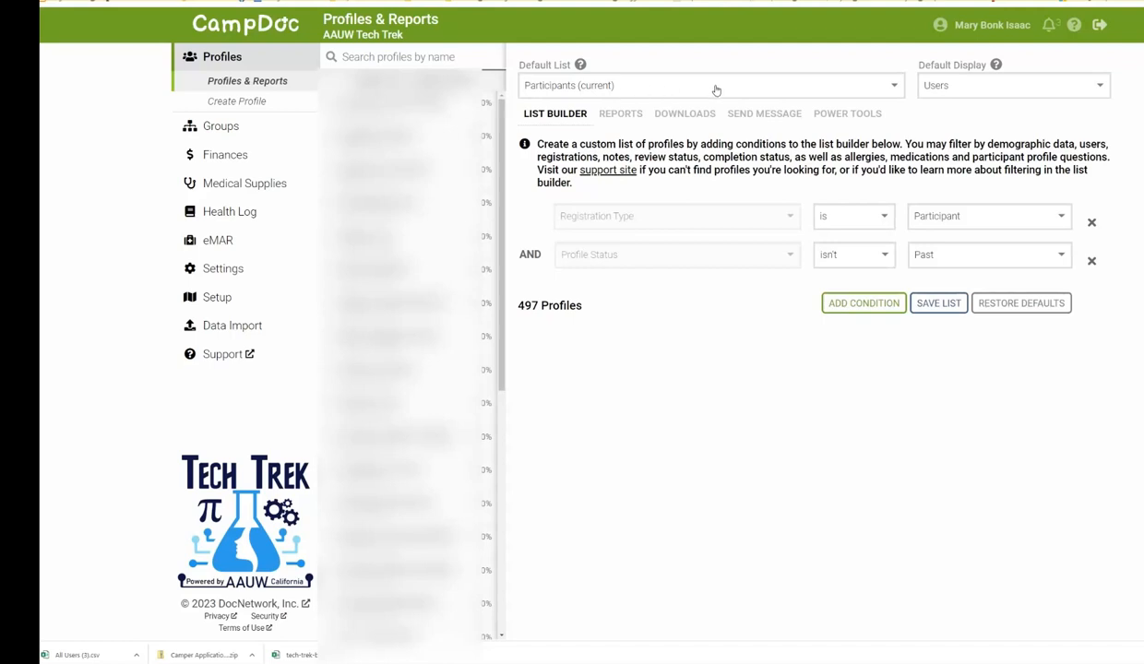
# Load the shared list Campers By Branch as the default list.
pyautogui.click(865, 87)
pyautogui.scroll(-5, 753, 184)
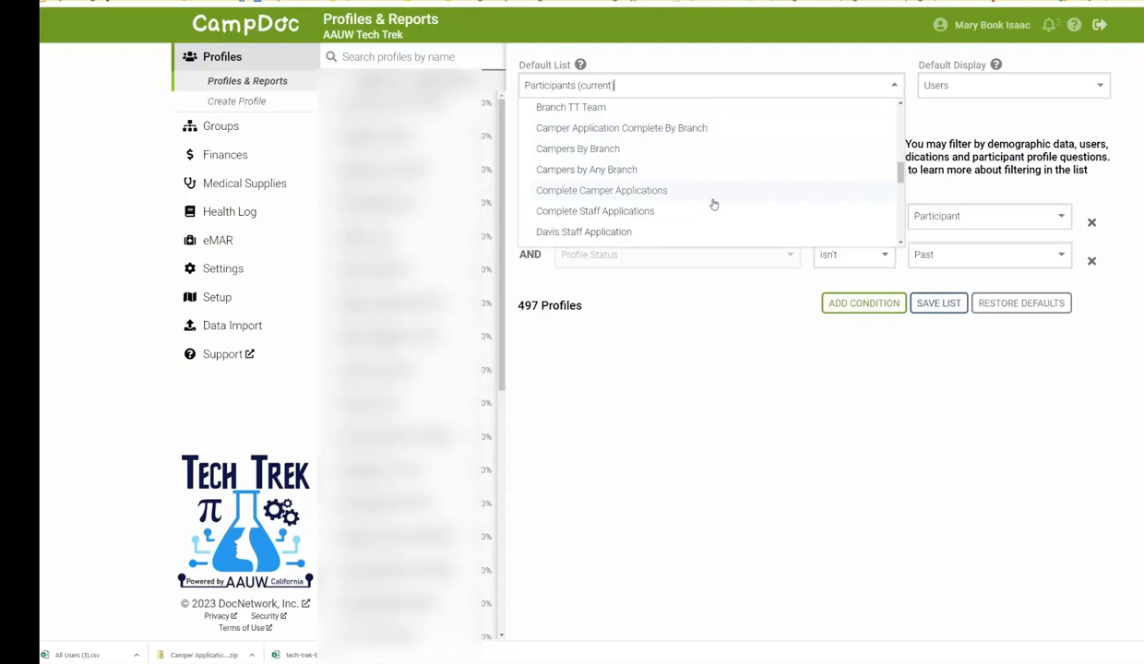
pyautogui.click(657, 151)
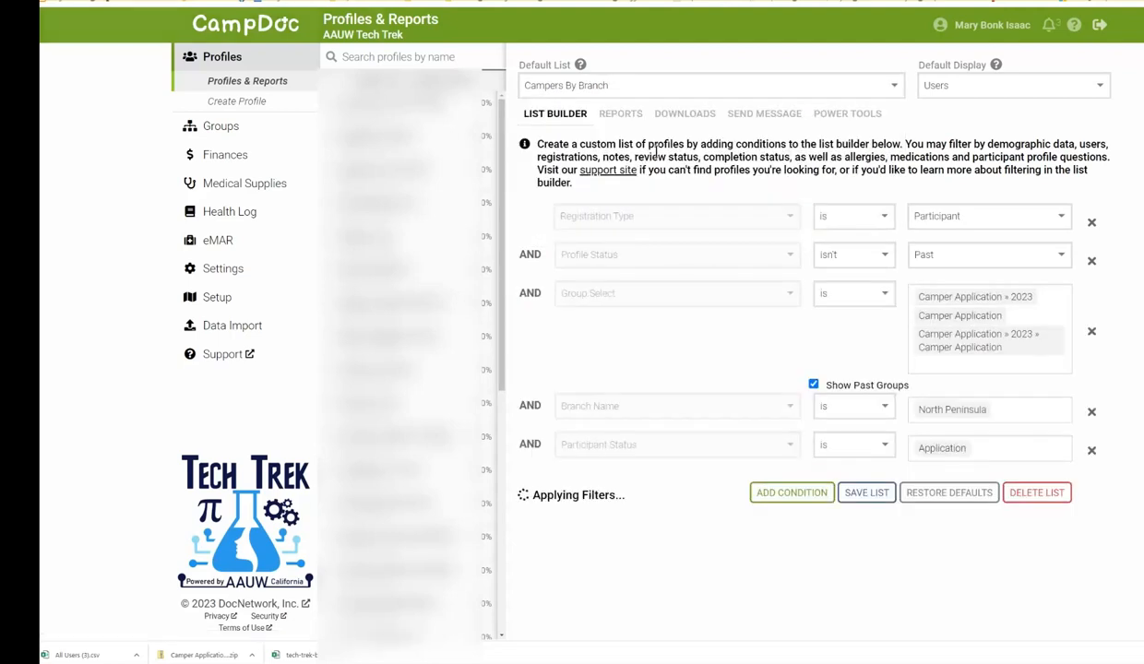
# Add Alhambra-San Gabriel alongside North Peninsula in the Branch Name condition and look through the matching profiles.
pyautogui.click(1002, 407)
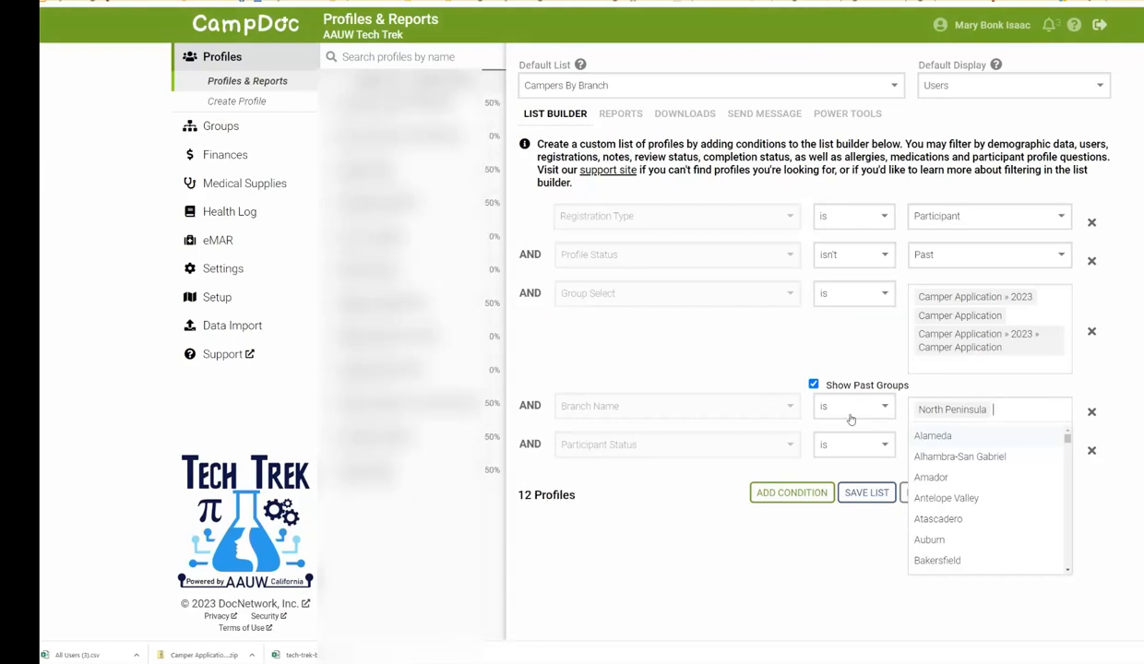
pyautogui.click(959, 456)
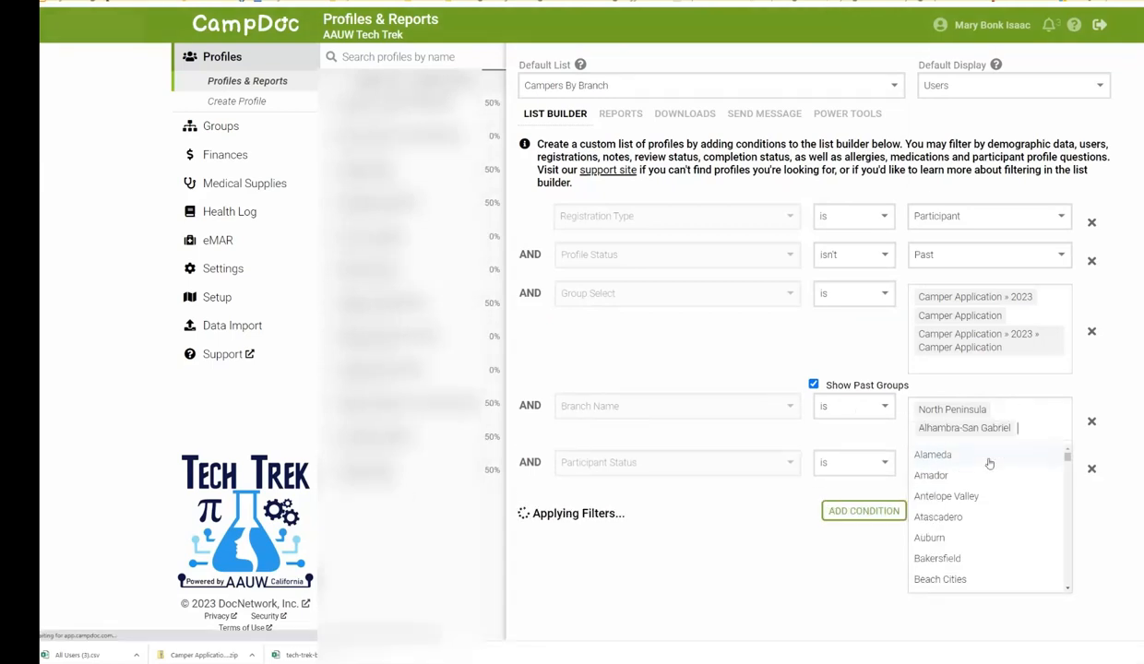
pyautogui.click(745, 548)
pyautogui.scroll(-1, 424, 406)
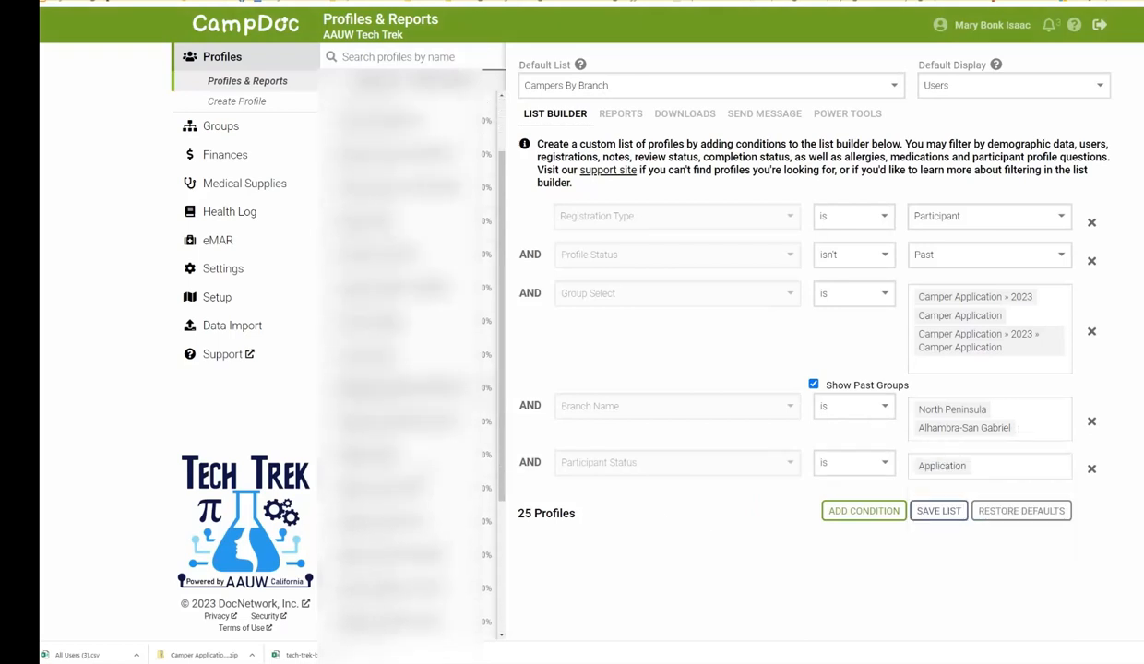
pyautogui.scroll(-1, 413, 358)
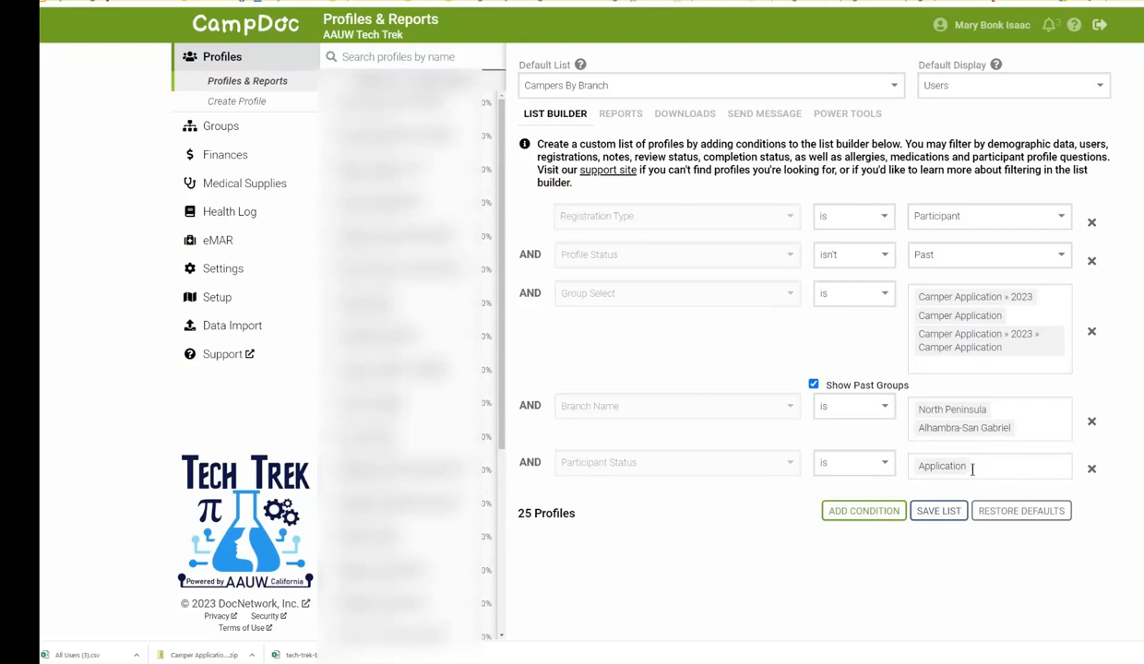
# Clear the branches in the Branch Name condition and set Alhambra-San Gabriel as its only value.
pyautogui.click(1021, 424)
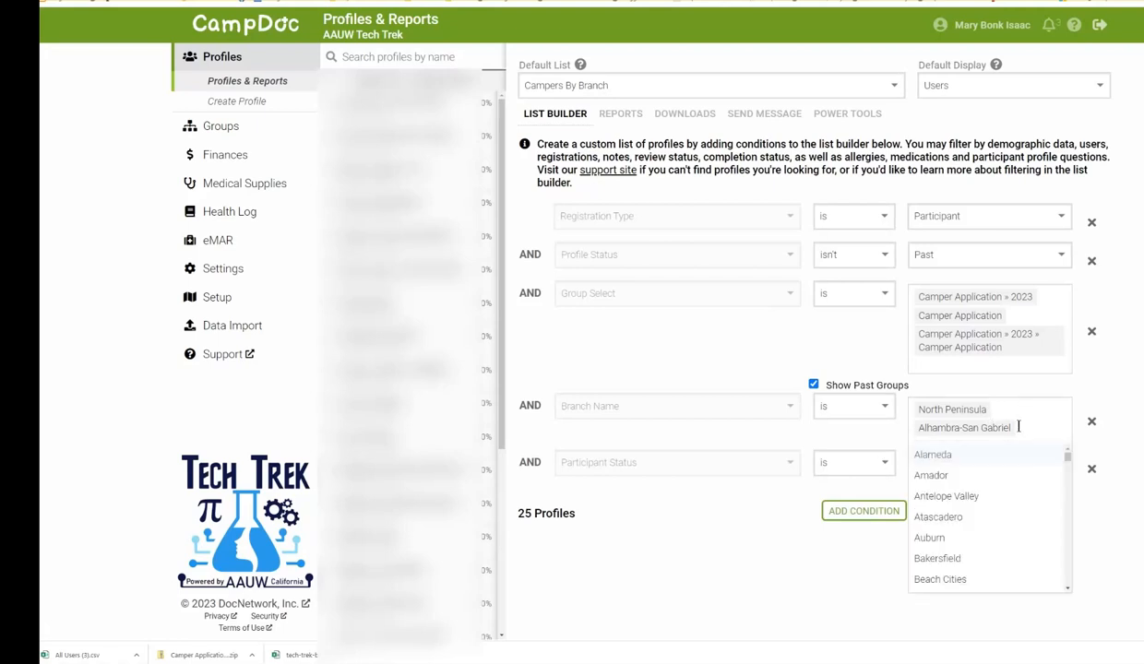
pyautogui.press('BackSpace')
pyautogui.click(1011, 411)
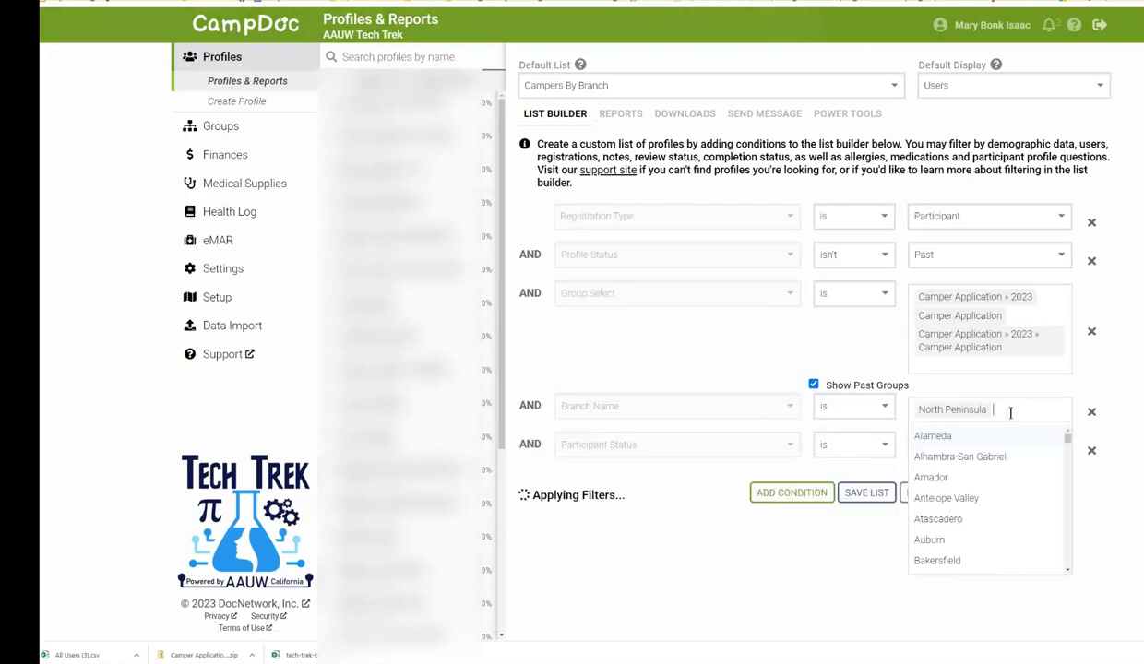
pyautogui.press('BackSpace')
pyautogui.click(985, 466)
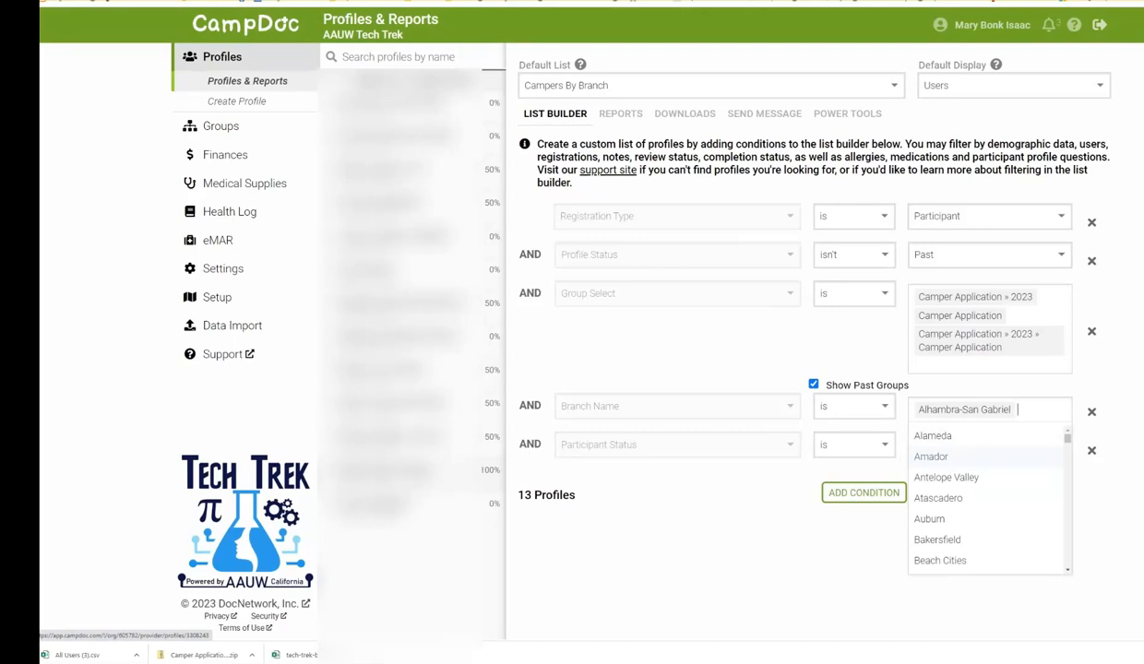
pyautogui.click(809, 591)
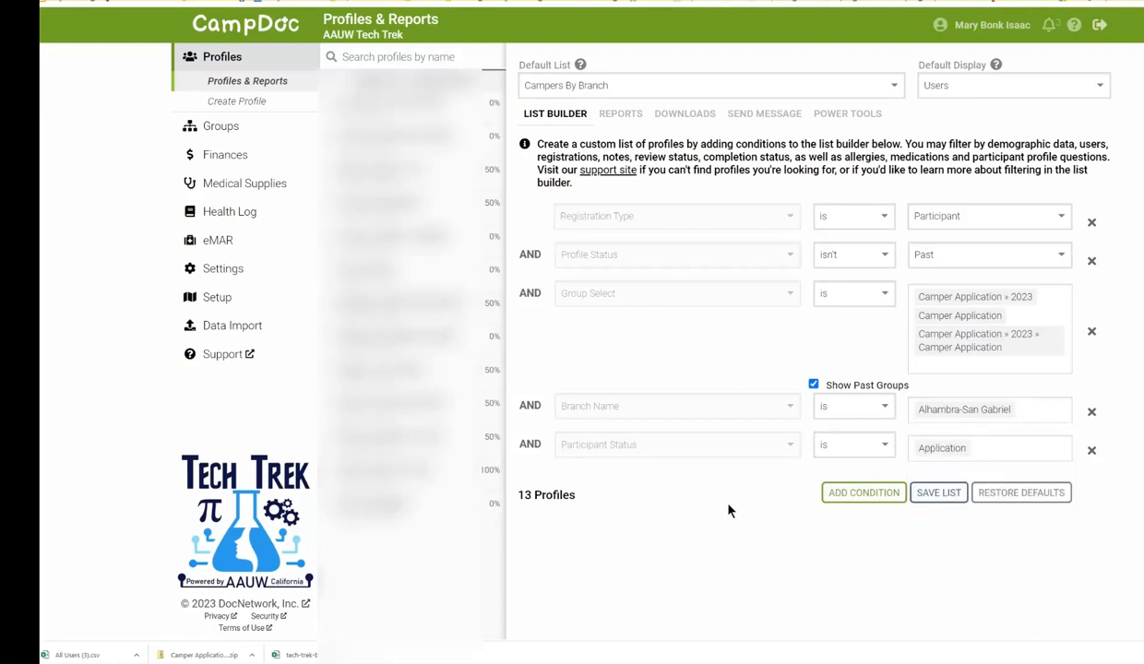
# Add a condition to the list that requires the ASG Campers tag to be South.
pyautogui.click(853, 494)
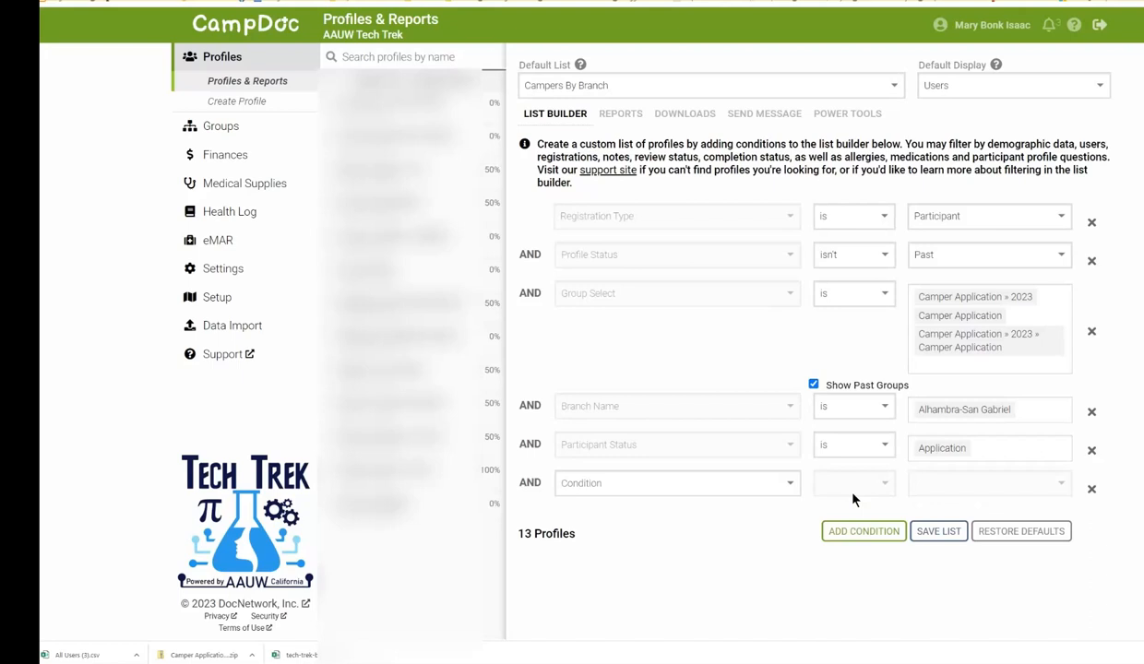
pyautogui.click(792, 488)
pyautogui.scroll(-10, 760, 559)
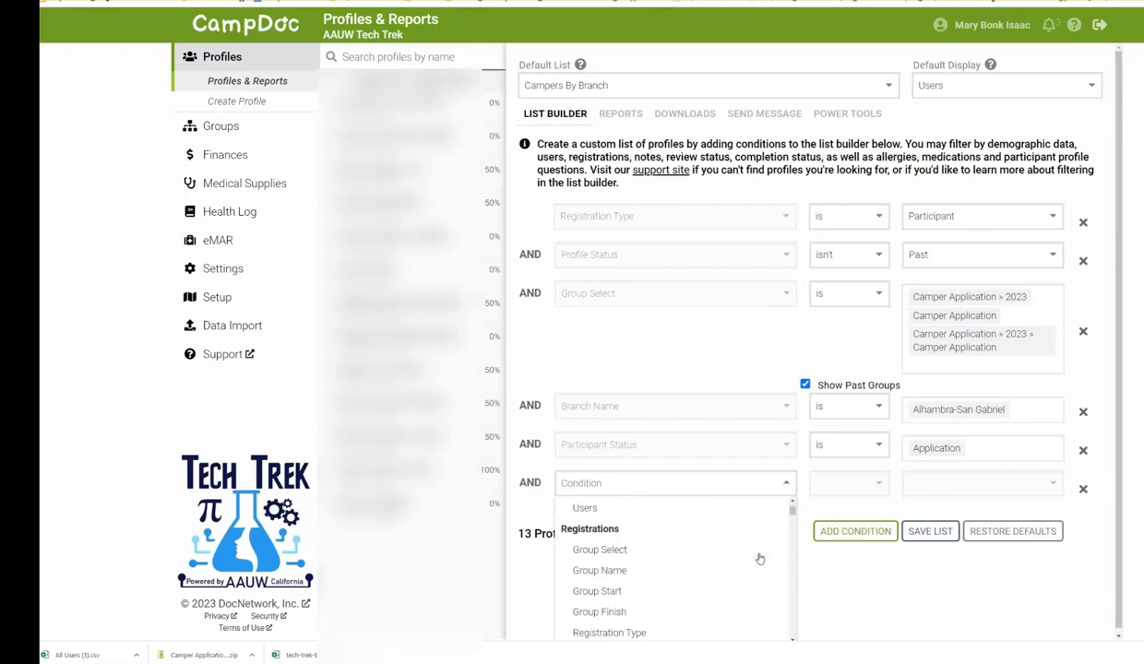
pyautogui.scroll(-2, 759, 559)
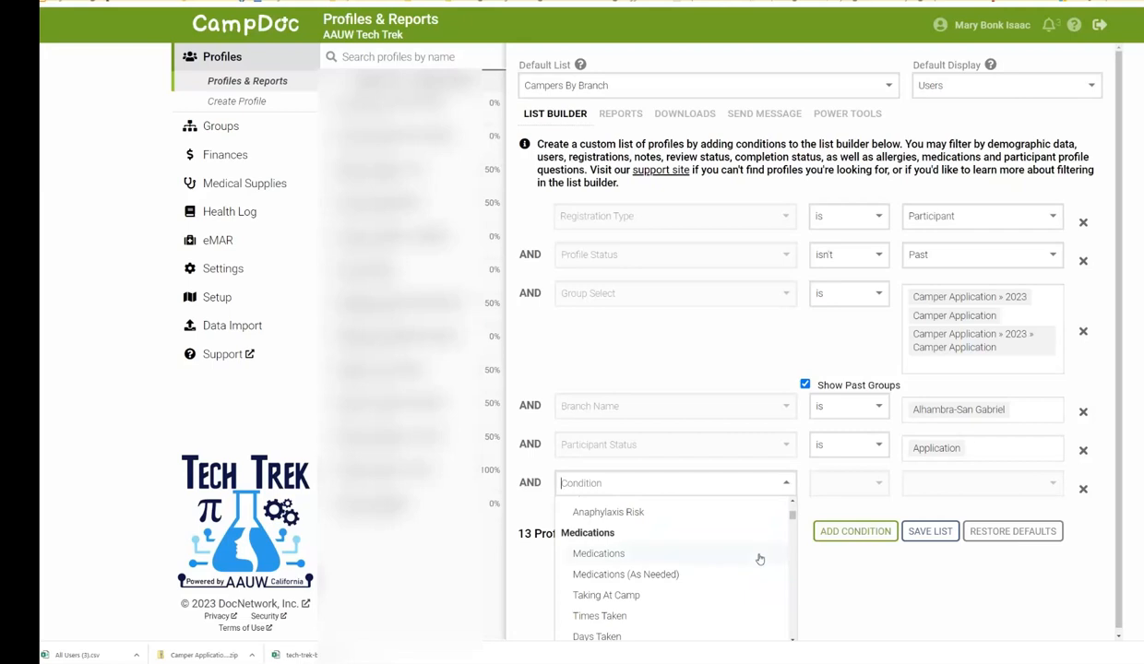
pyautogui.scroll(-6, 759, 559)
pyautogui.scroll(-4, 759, 559)
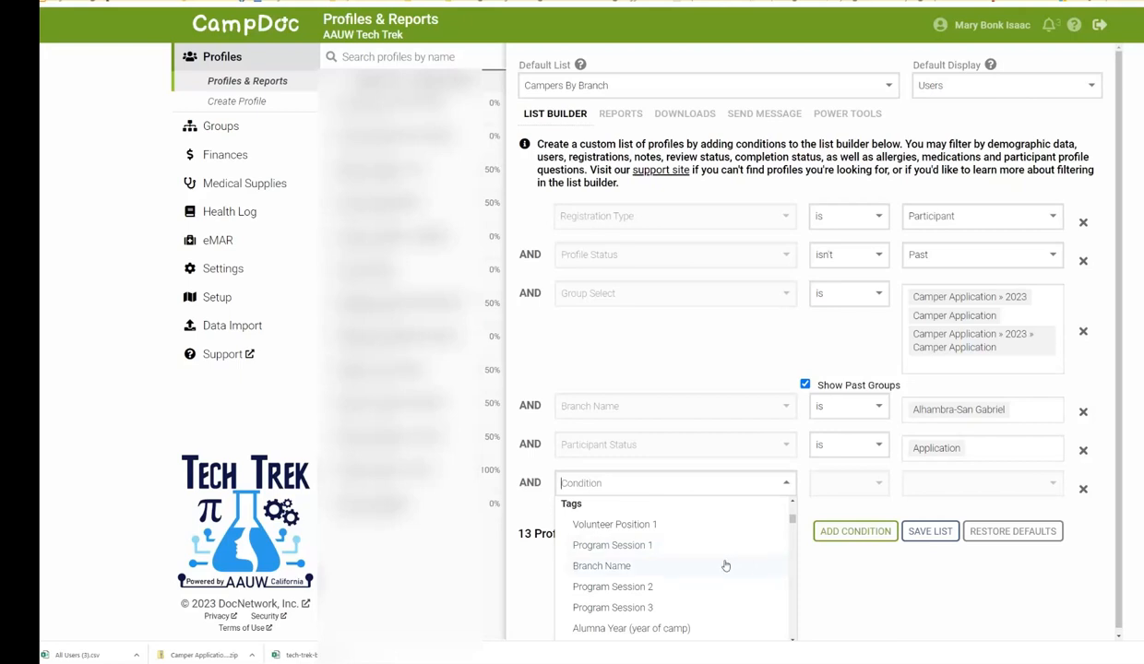
pyautogui.scroll(-3, 725, 566)
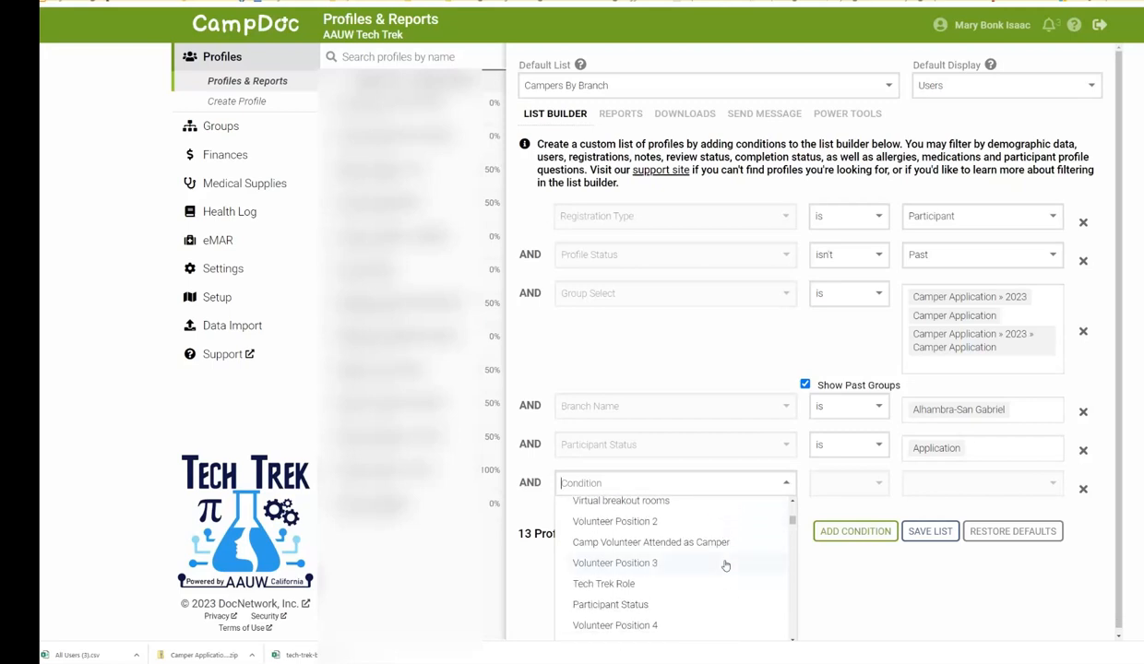
pyautogui.scroll(-1, 725, 565)
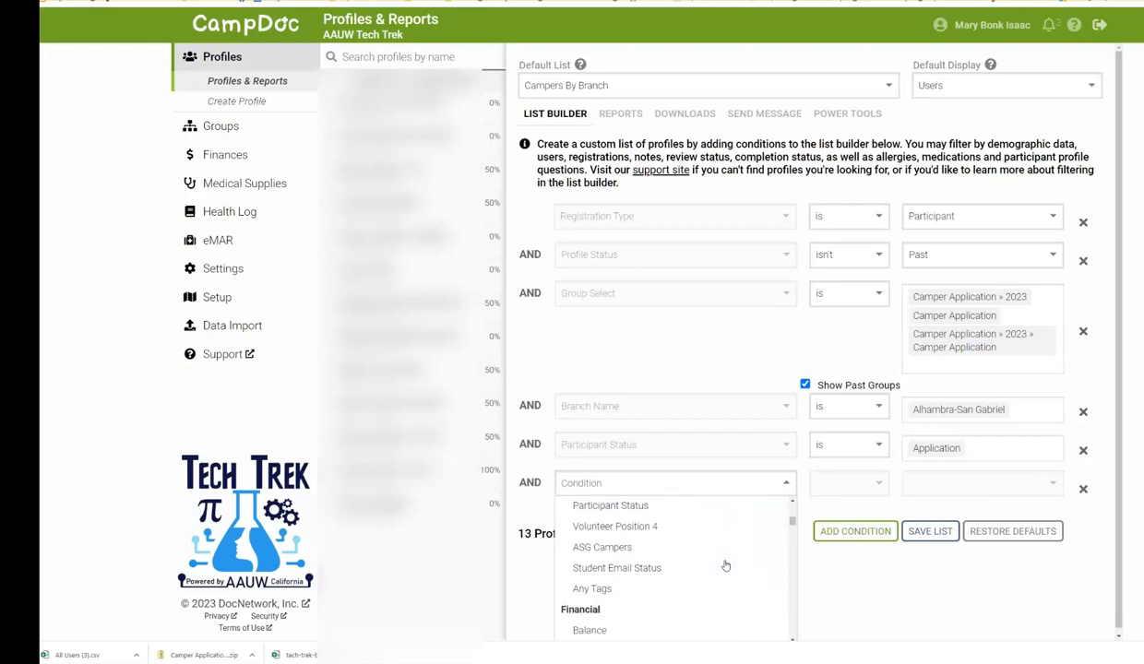
pyautogui.click(626, 550)
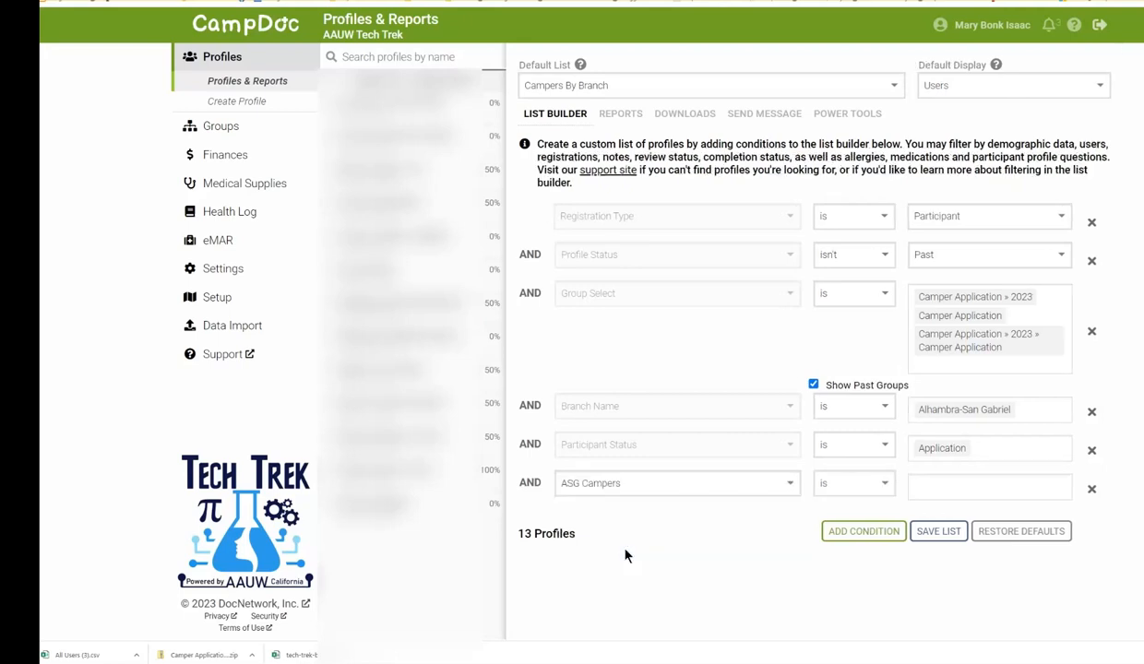
pyautogui.click(926, 490)
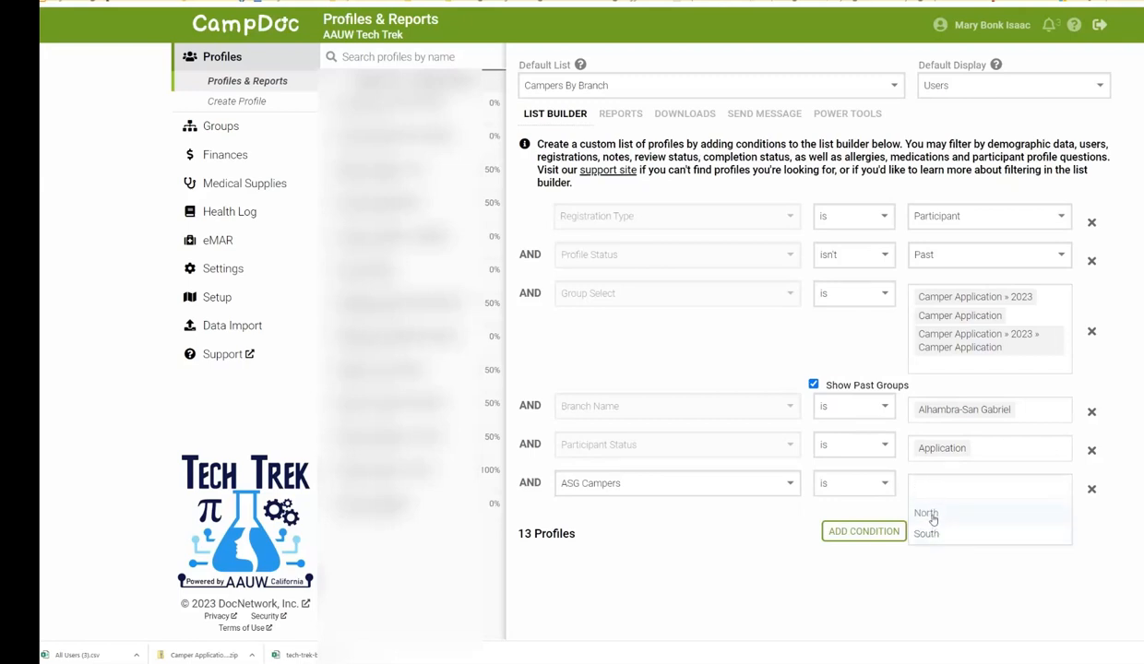
pyautogui.click(928, 535)
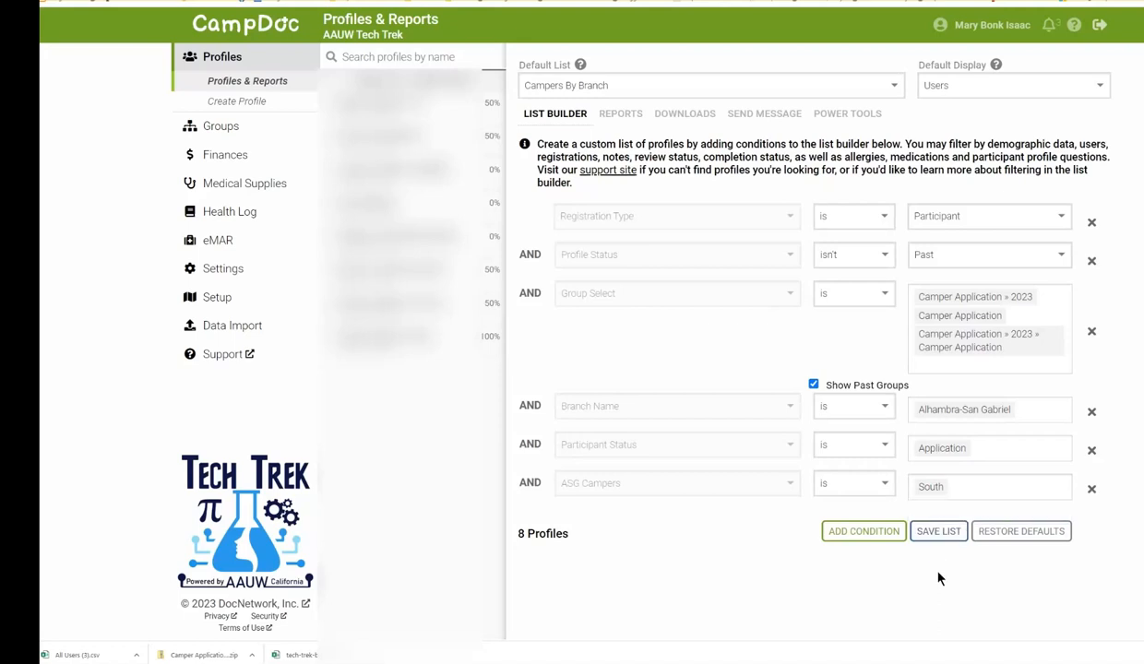
# Save the filters as a new list named ASG South, shared with other providers in AAUW Tech Trek.
pyautogui.click(941, 534)
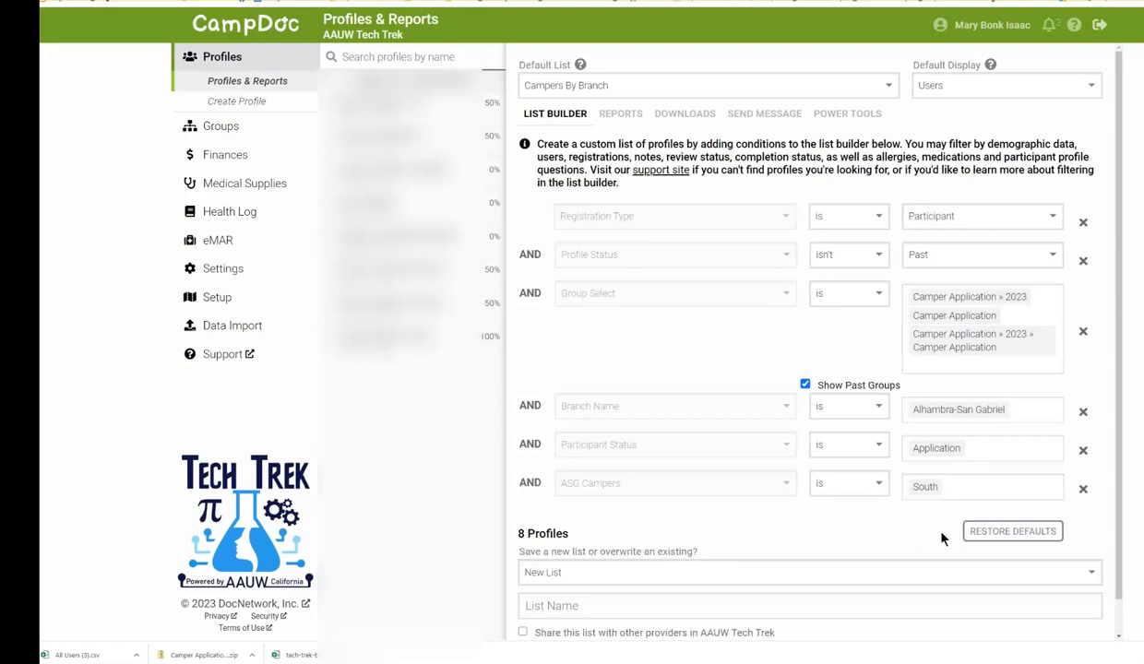
pyautogui.click(580, 606)
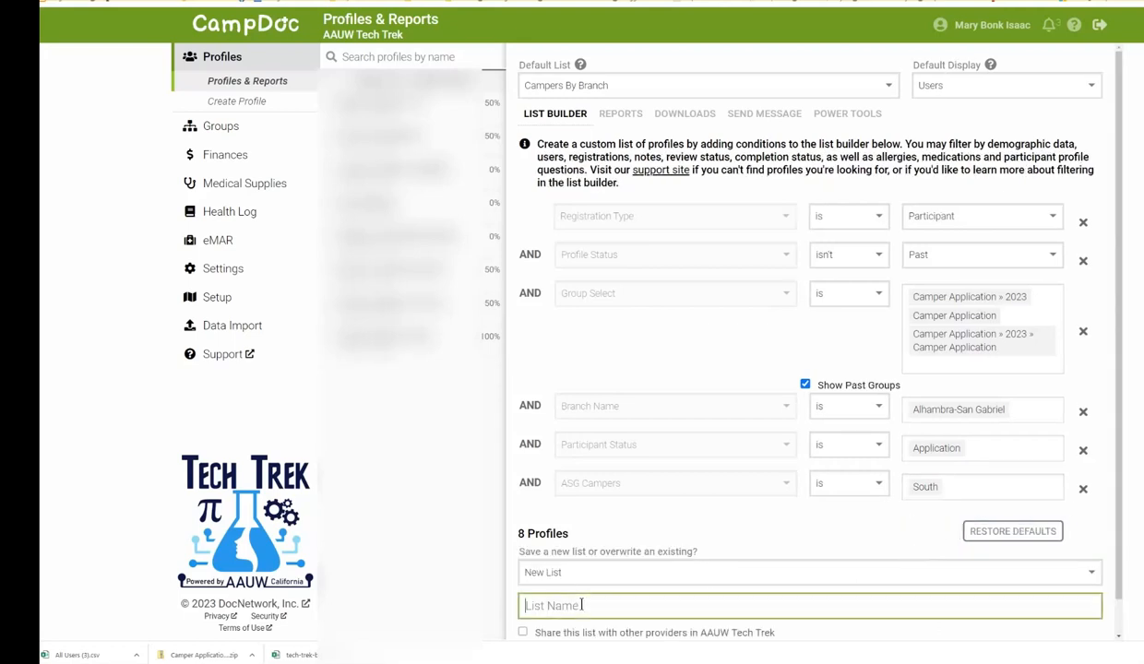
pyautogui.write('ASG South')
pyautogui.scroll(-1, 681, 568)
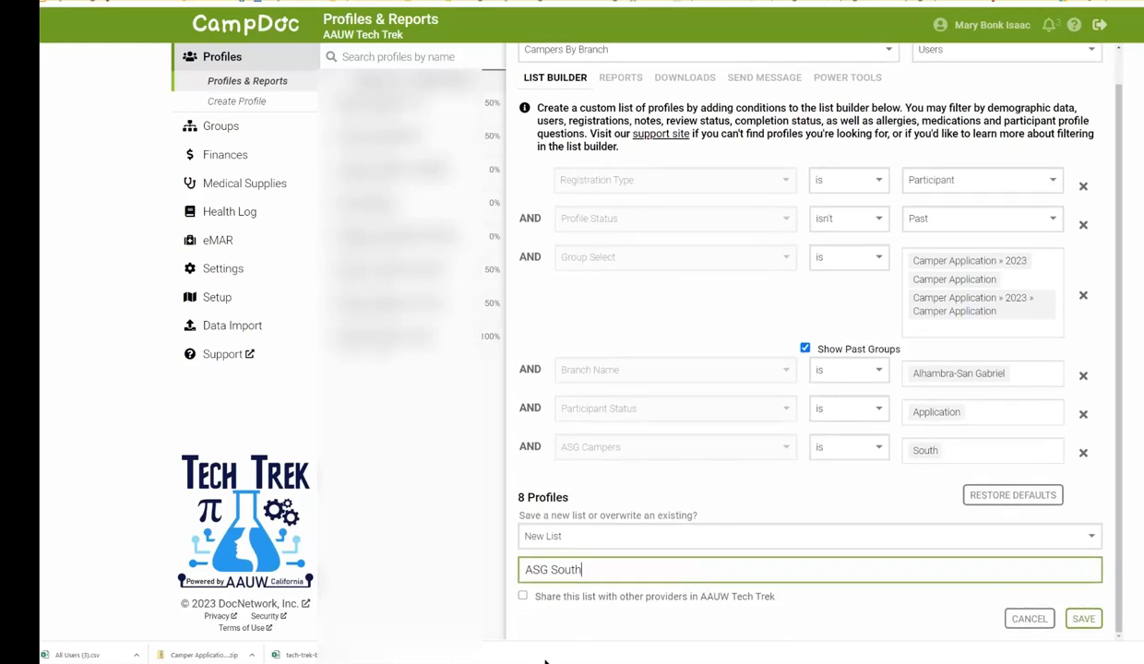
pyautogui.click(523, 597)
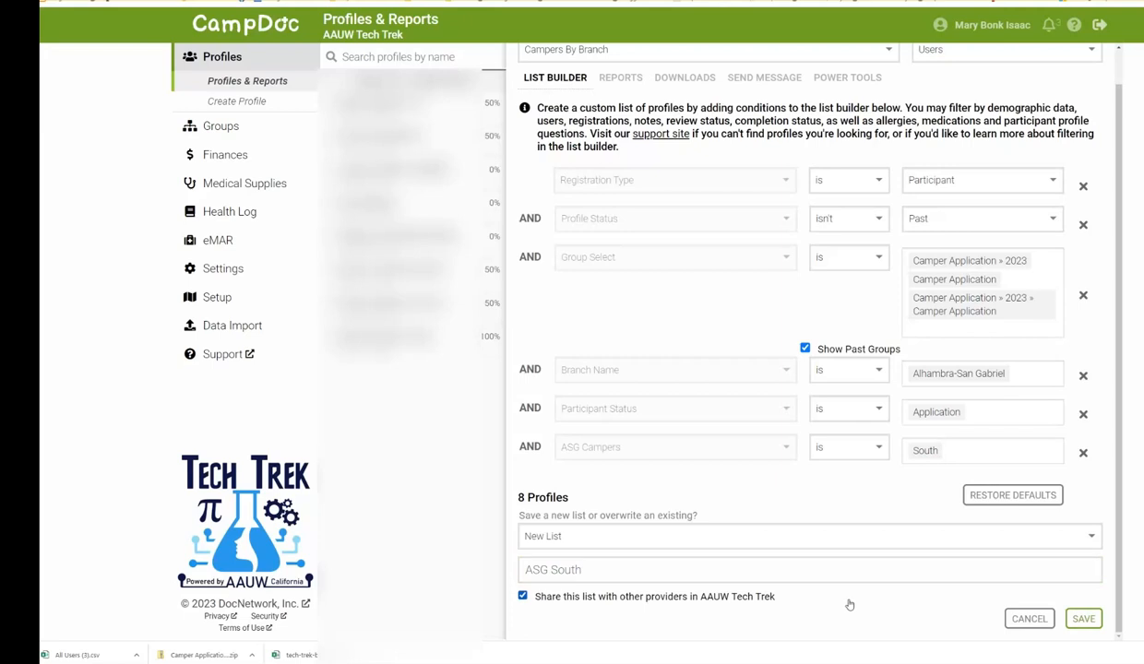
pyautogui.click(1084, 619)
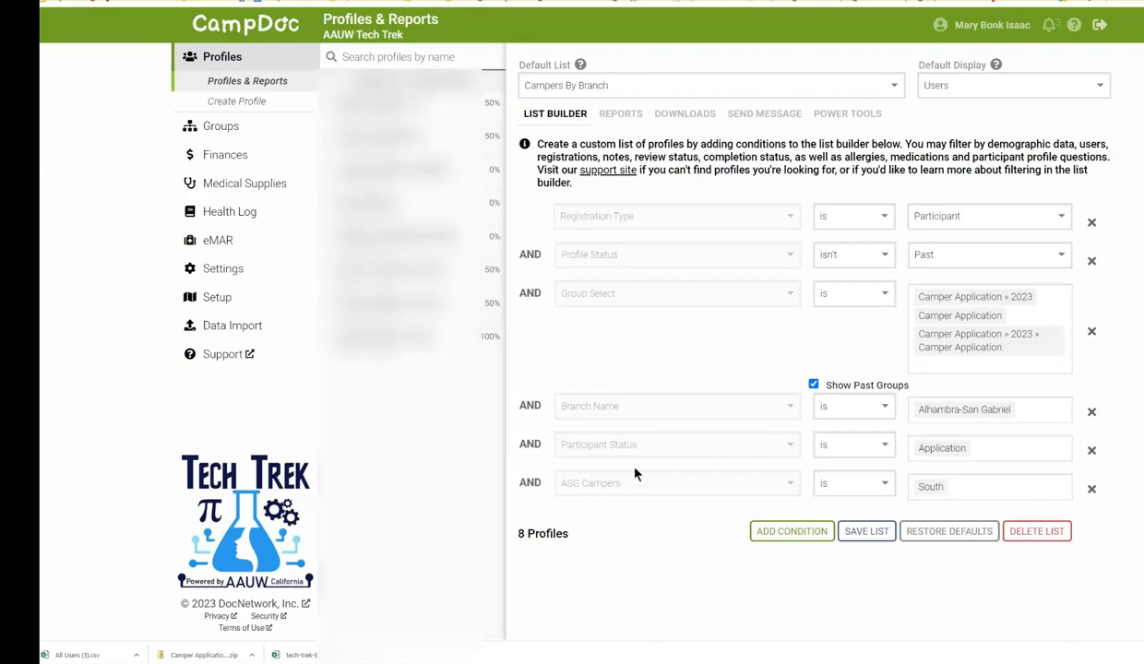
# Find the saved ASG South list among the shared lists and load it as the default list.
pyautogui.click(680, 87)
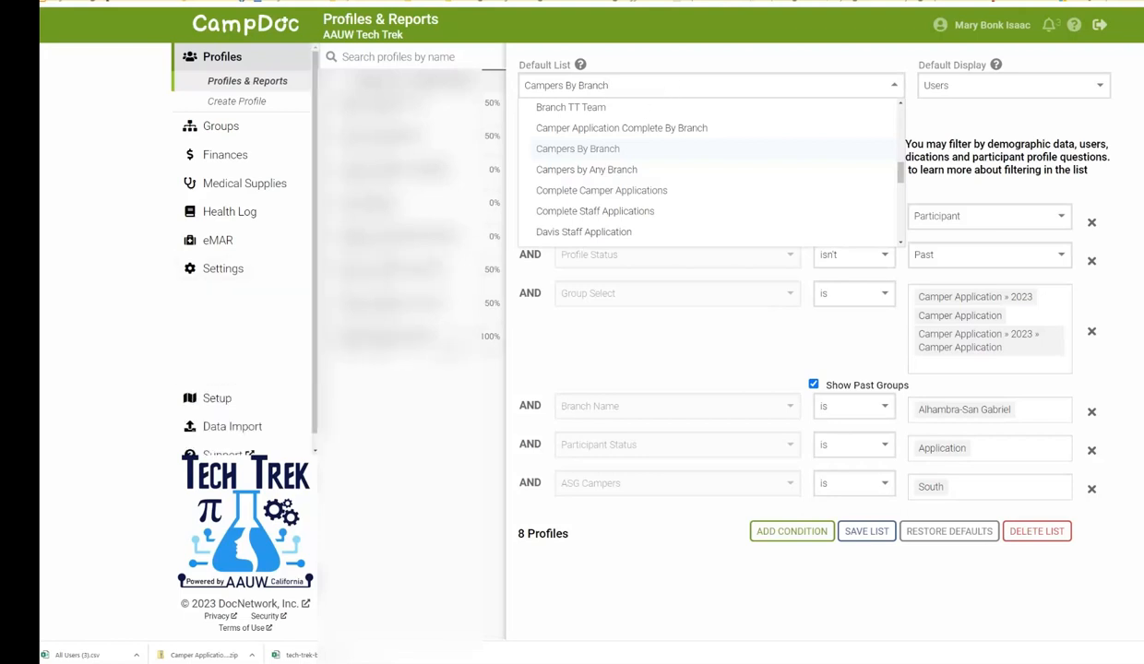
pyautogui.scroll(5, 558, 155)
pyautogui.scroll(-3, 558, 155)
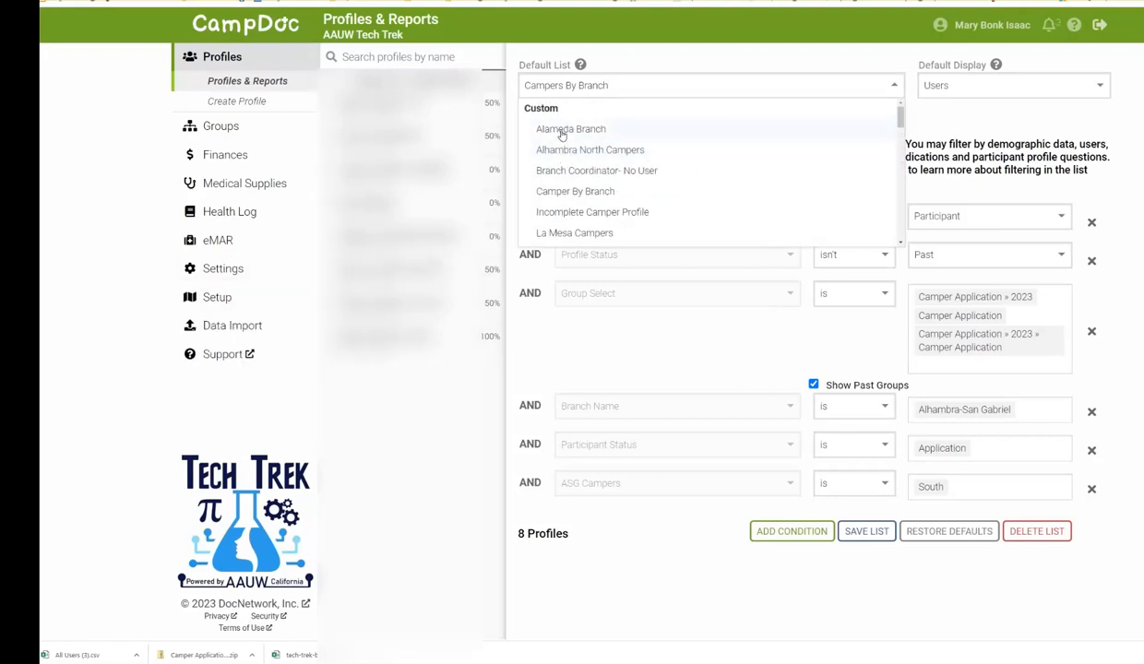
pyautogui.scroll(5, 560, 135)
pyautogui.scroll(-8, 560, 135)
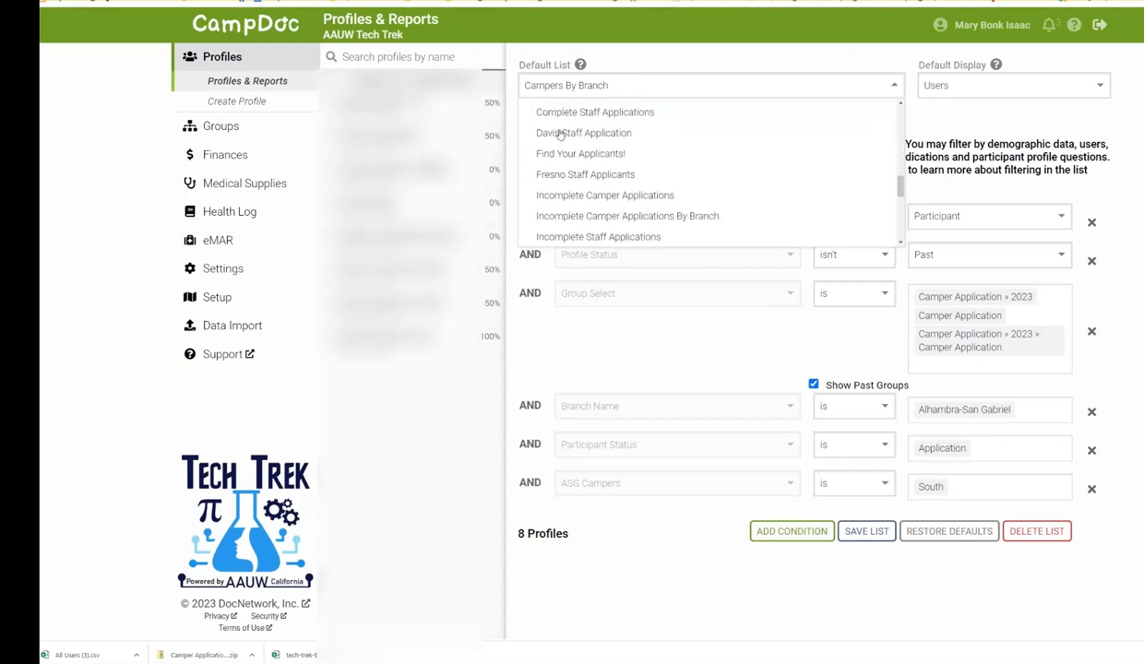
pyautogui.scroll(3, 560, 134)
pyautogui.scroll(2, 560, 135)
pyautogui.scroll(-5, 560, 135)
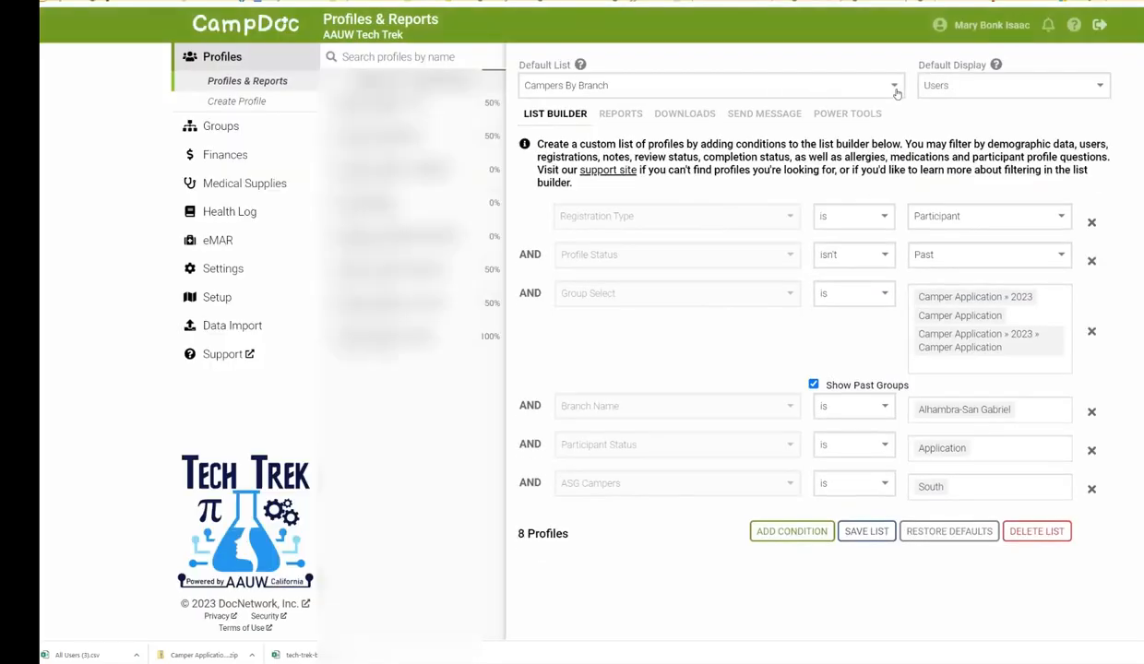
pyautogui.click(894, 86)
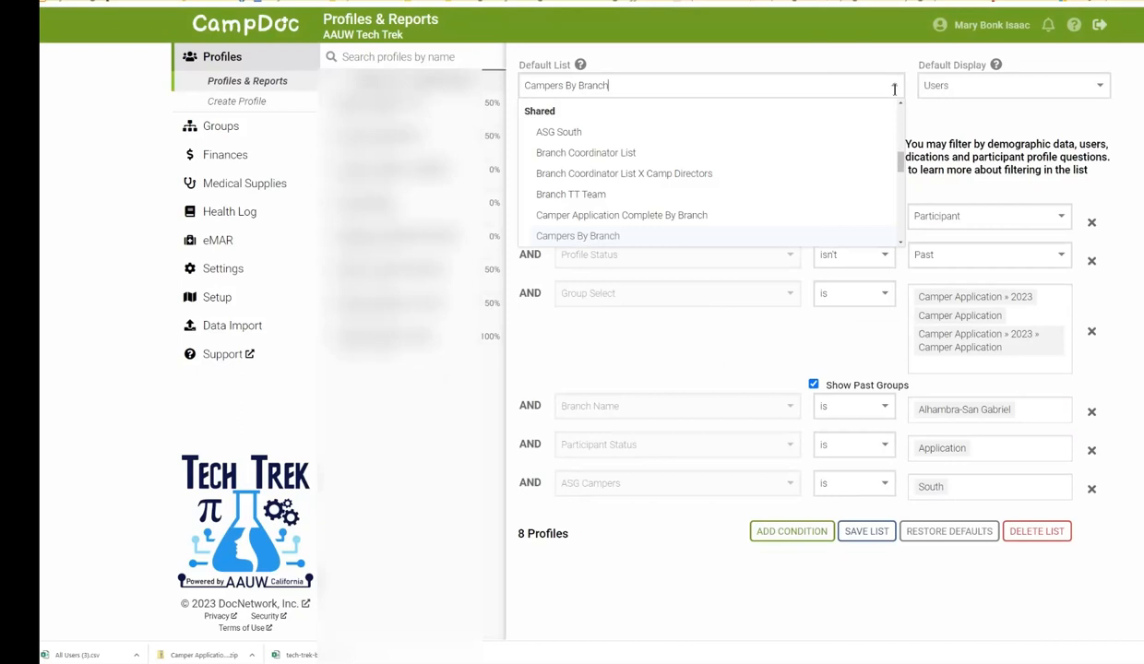
pyautogui.click(559, 132)
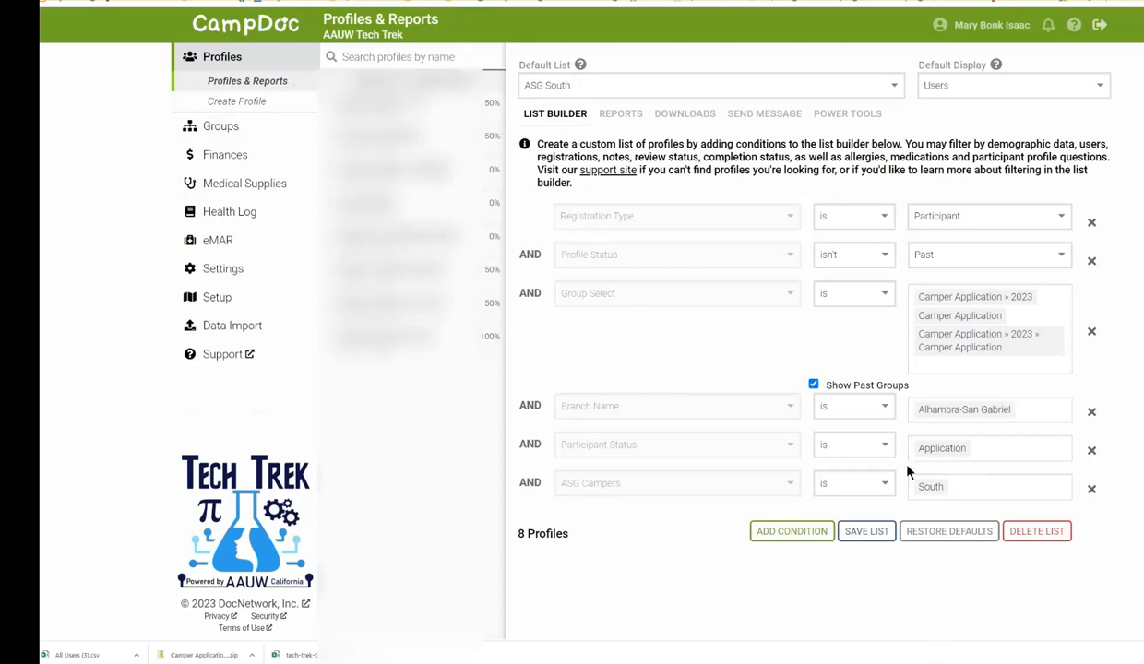
# Switch the default list to Branch Coordinator List and return to ASG South.
pyautogui.click(782, 88)
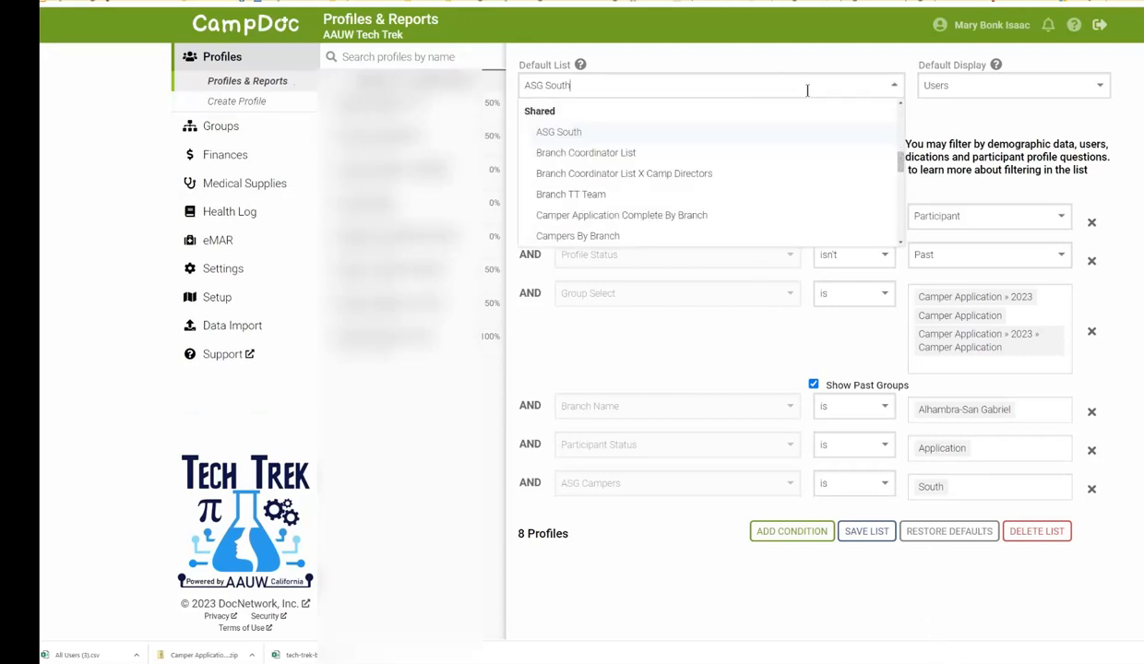
pyautogui.click(587, 153)
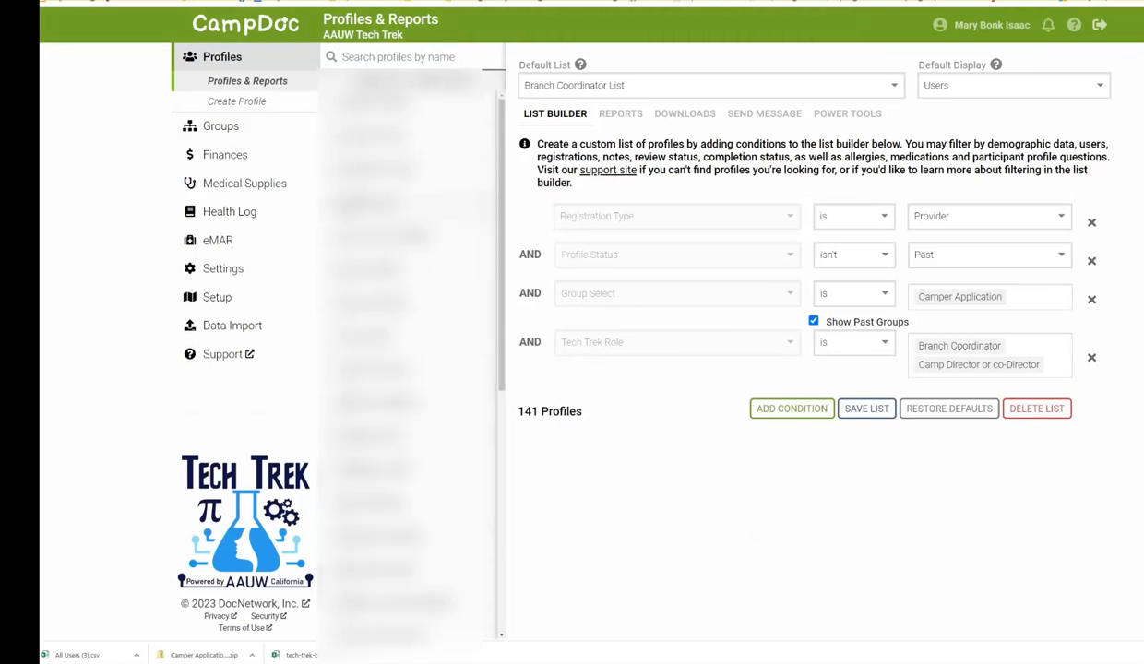
pyautogui.click(893, 84)
pyautogui.click(648, 135)
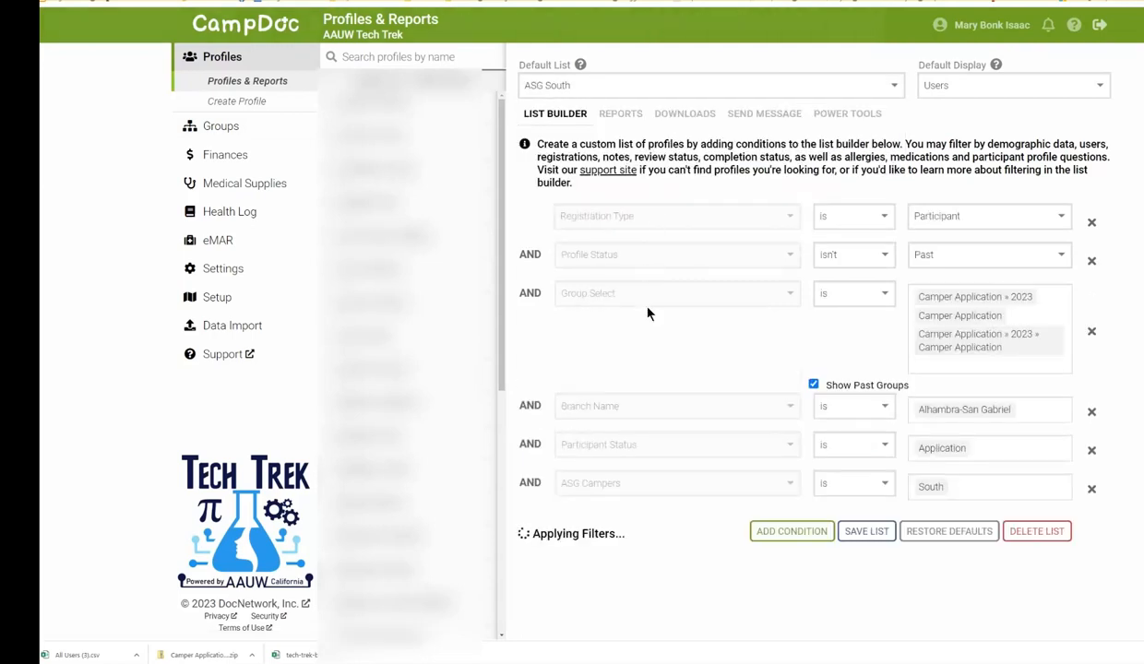
# Change the ASG Campers condition of the ASG South list from South to North.
pyautogui.click(952, 486)
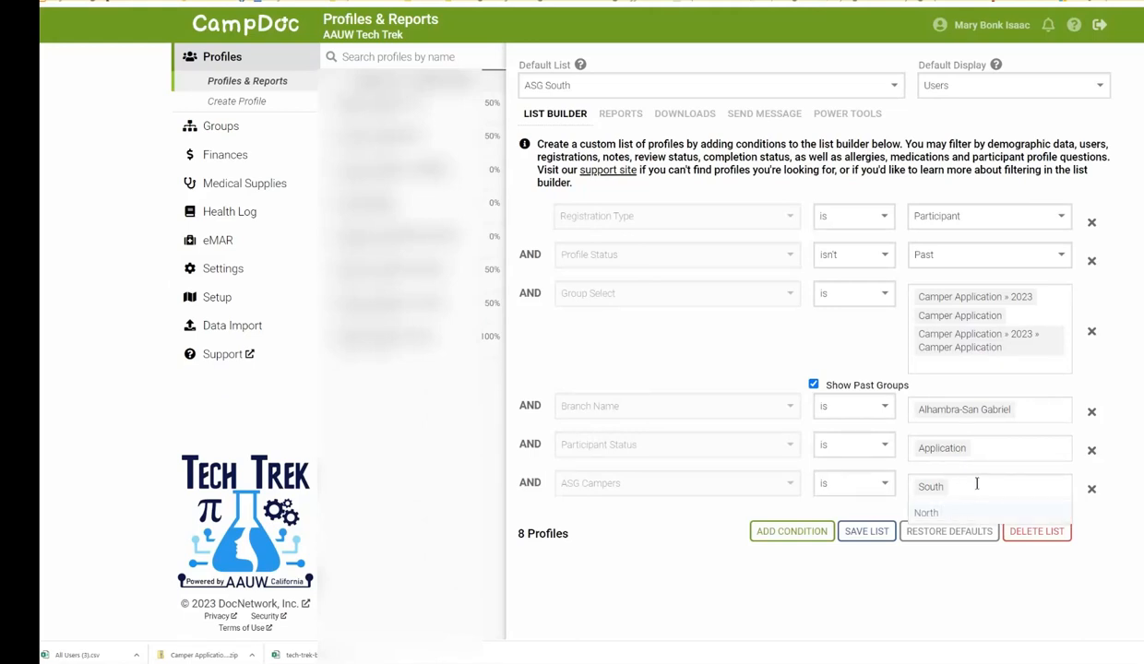
pyautogui.press('BackSpace')
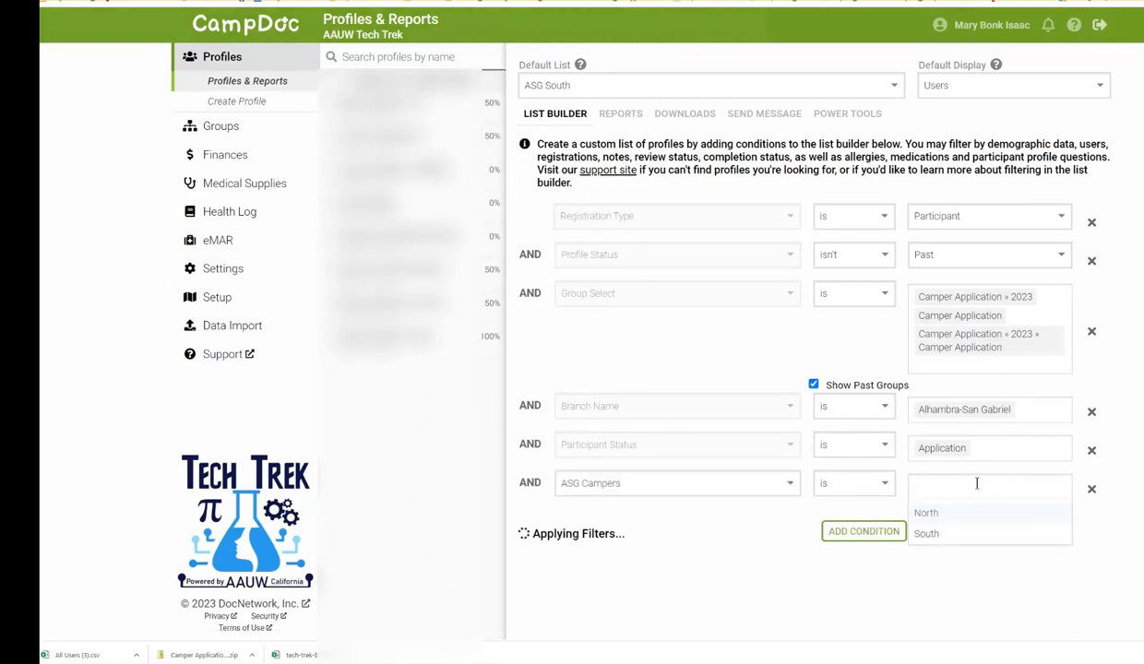
pyautogui.click(922, 512)
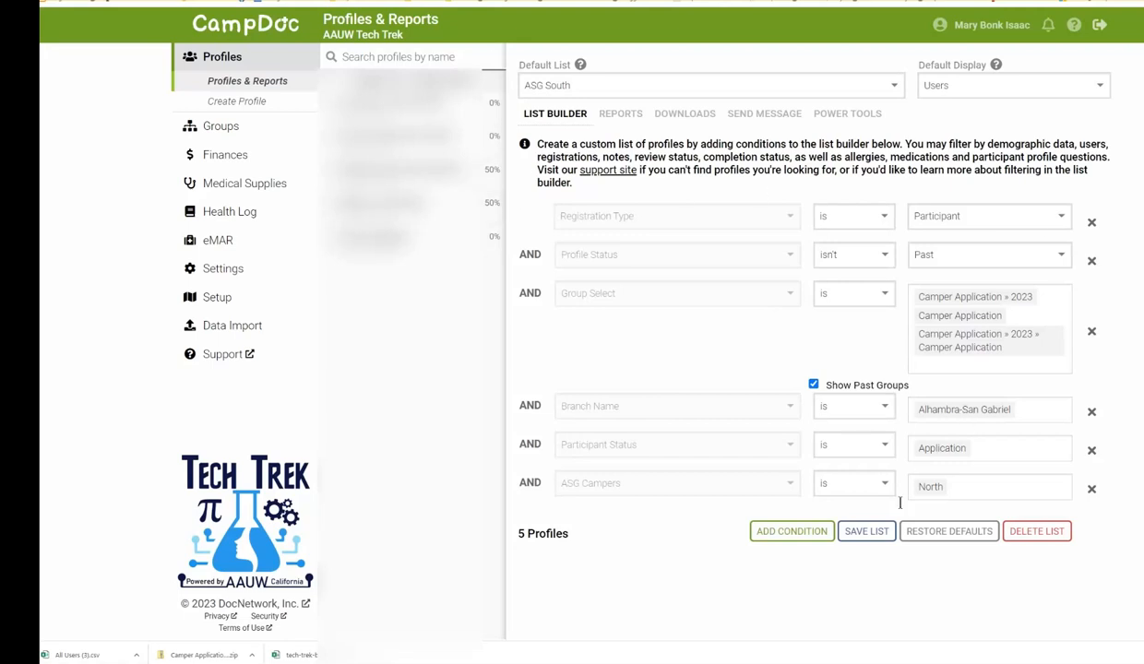
# Switch the ASG Campers condition back to South.
pyautogui.click(927, 479)
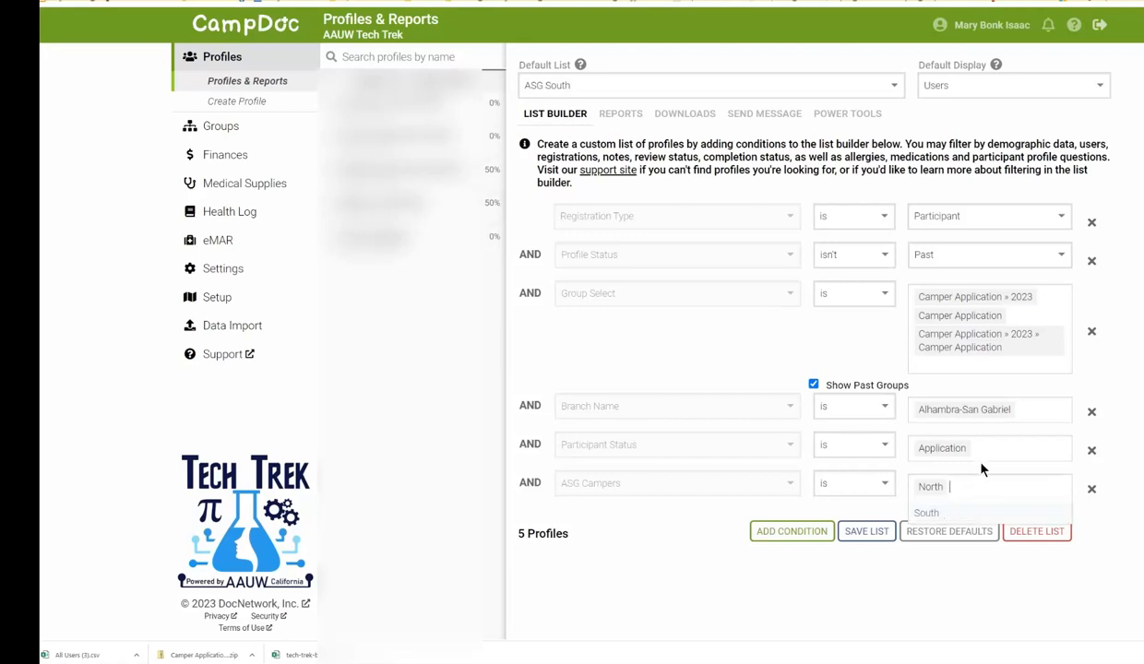
pyautogui.press('BackSpace')
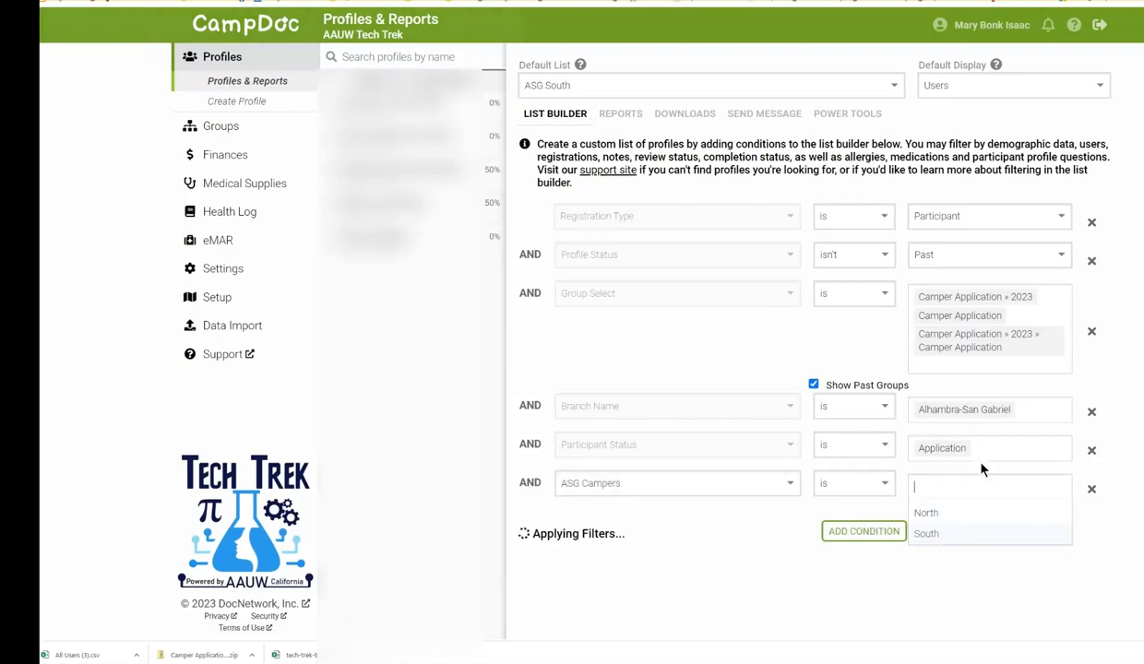
pyautogui.write('so')
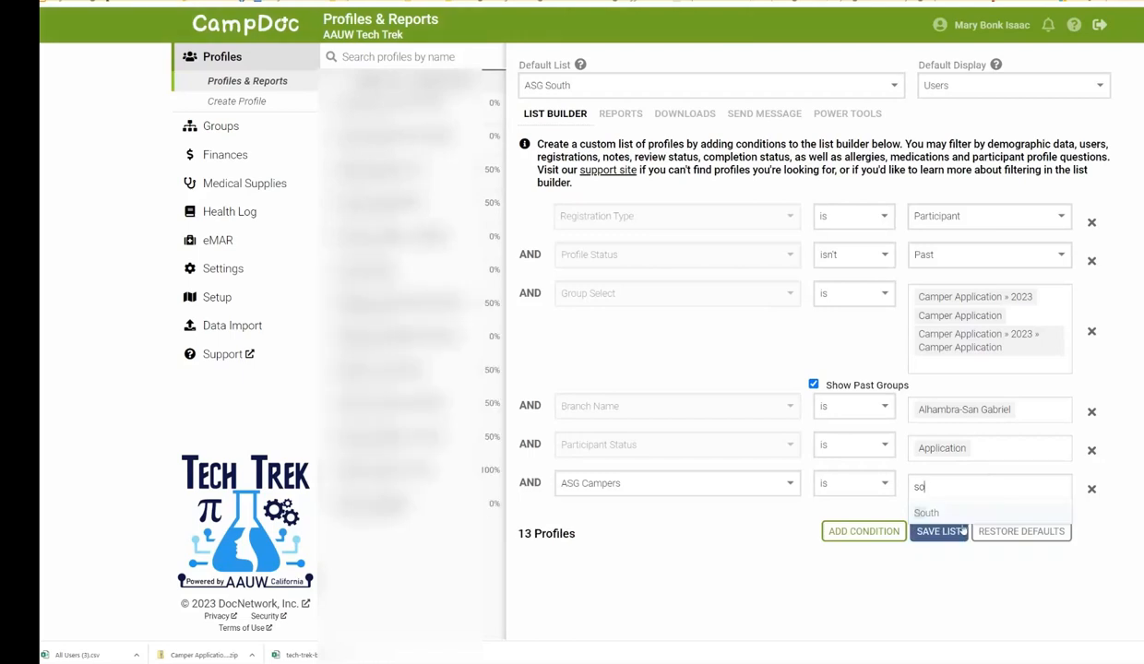
pyautogui.click(960, 512)
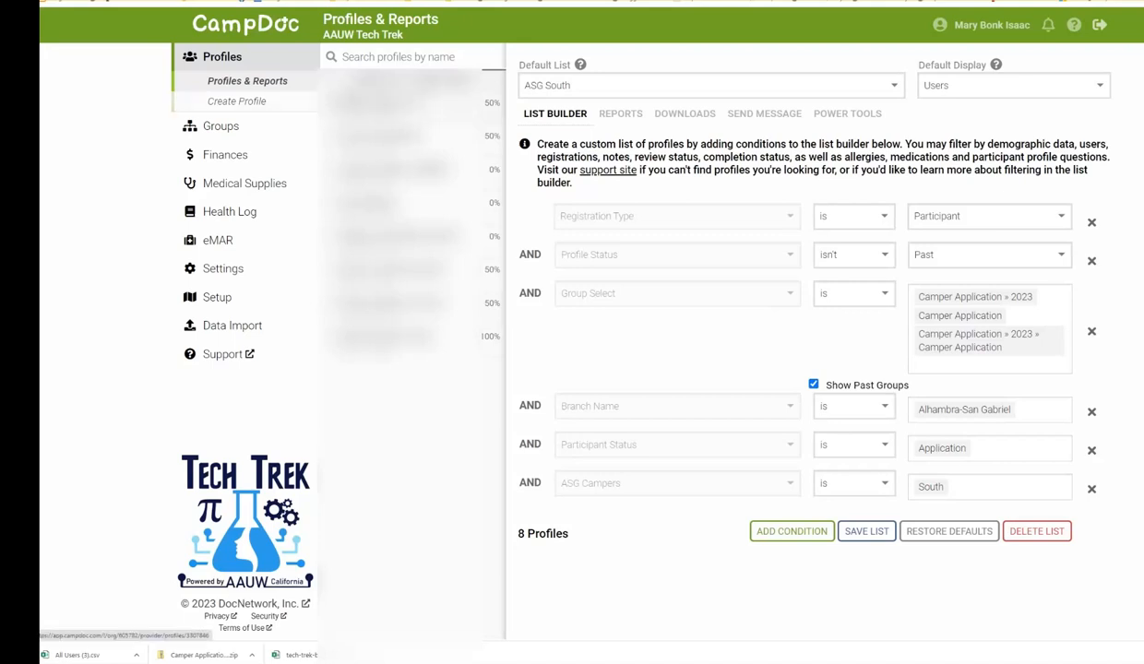
# Select the first three camper profiles in the filtered list.
pyautogui.click(329, 103)
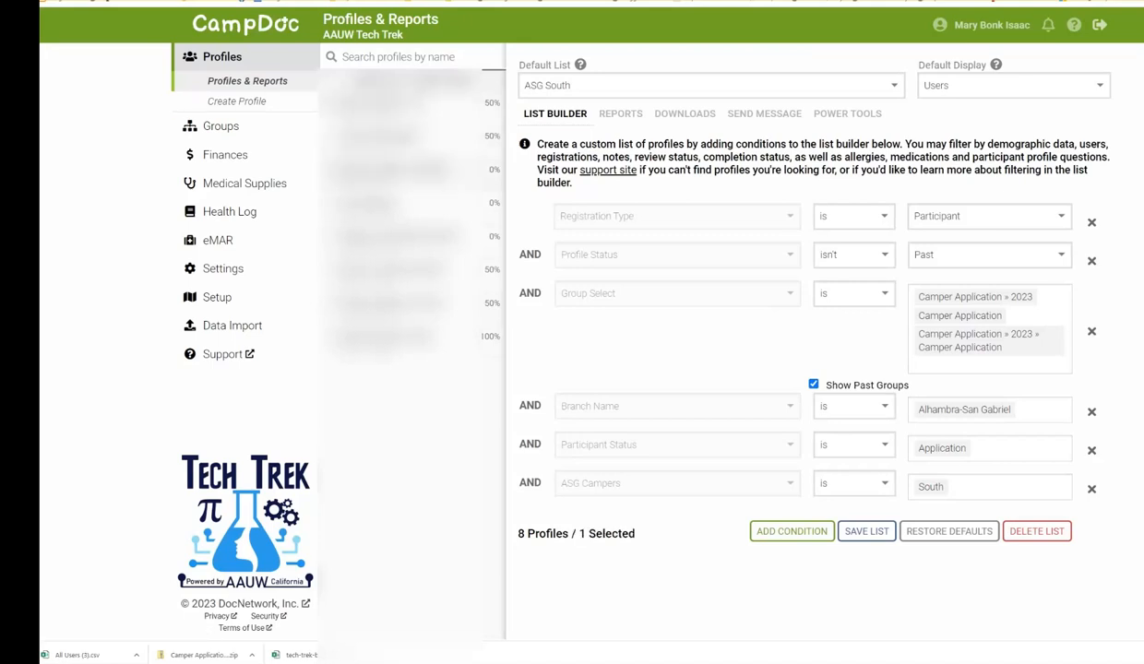
pyautogui.click(329, 135)
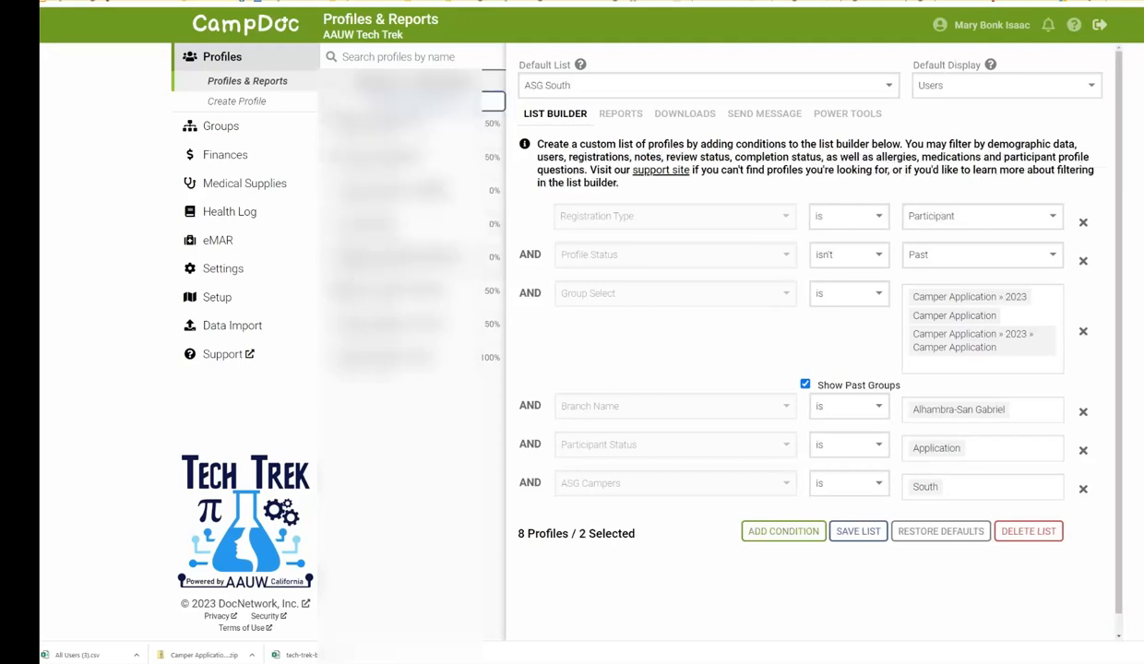
pyautogui.click(330, 170)
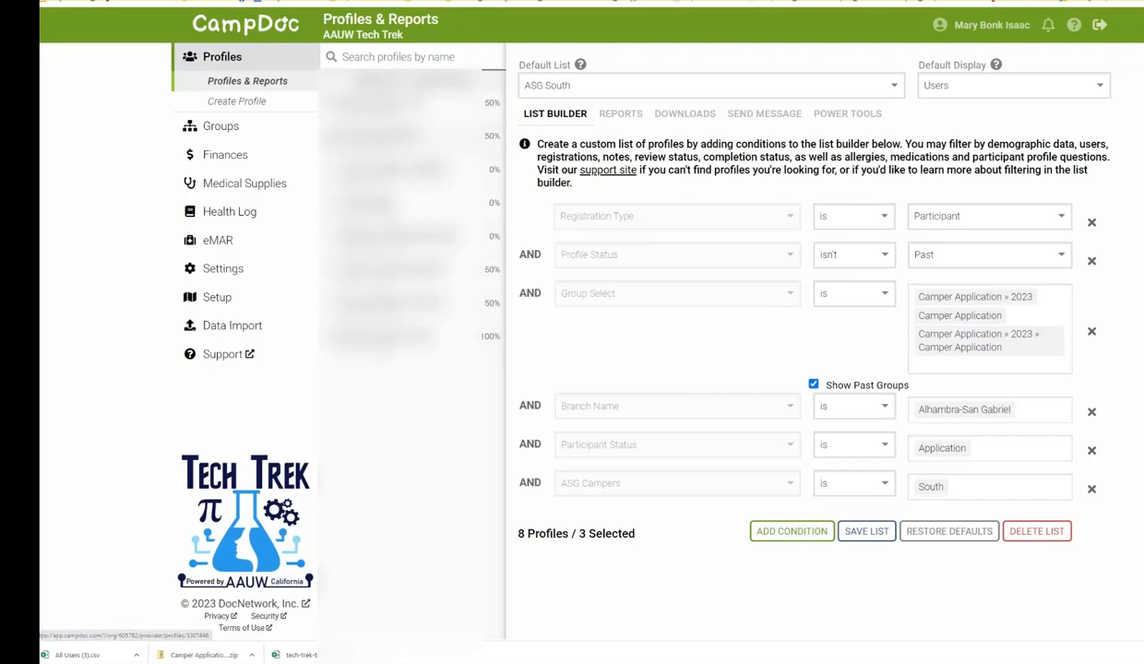
# Start a report for the selected profiles from the shared Camper Application Details template.
pyautogui.click(623, 114)
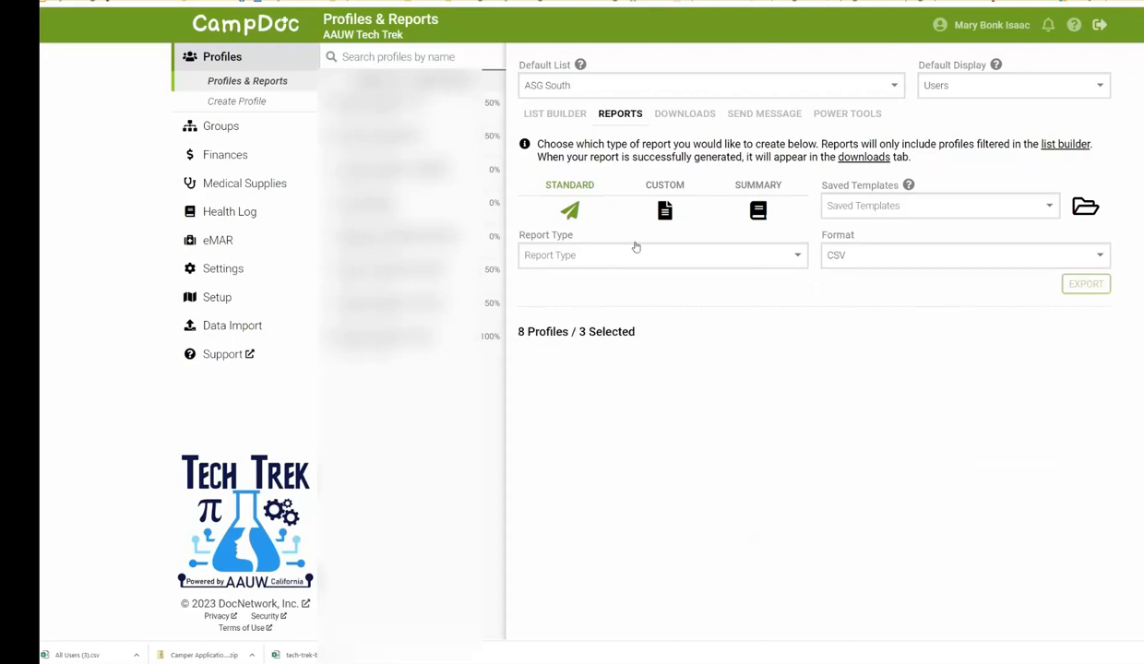
pyautogui.click(1049, 206)
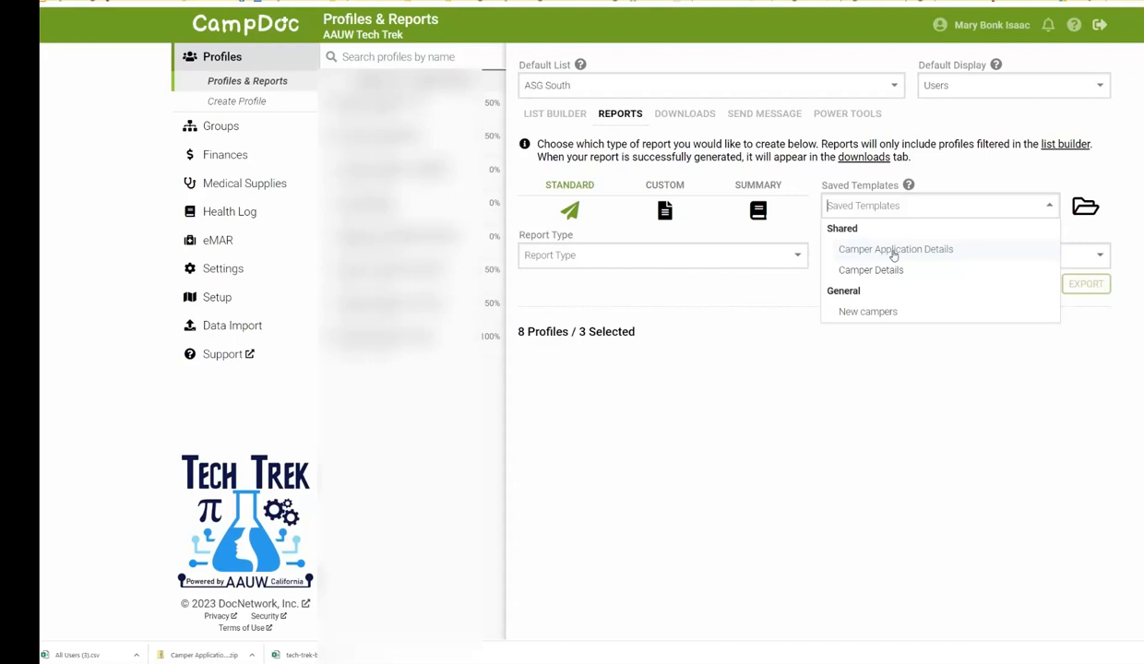
pyautogui.click(893, 256)
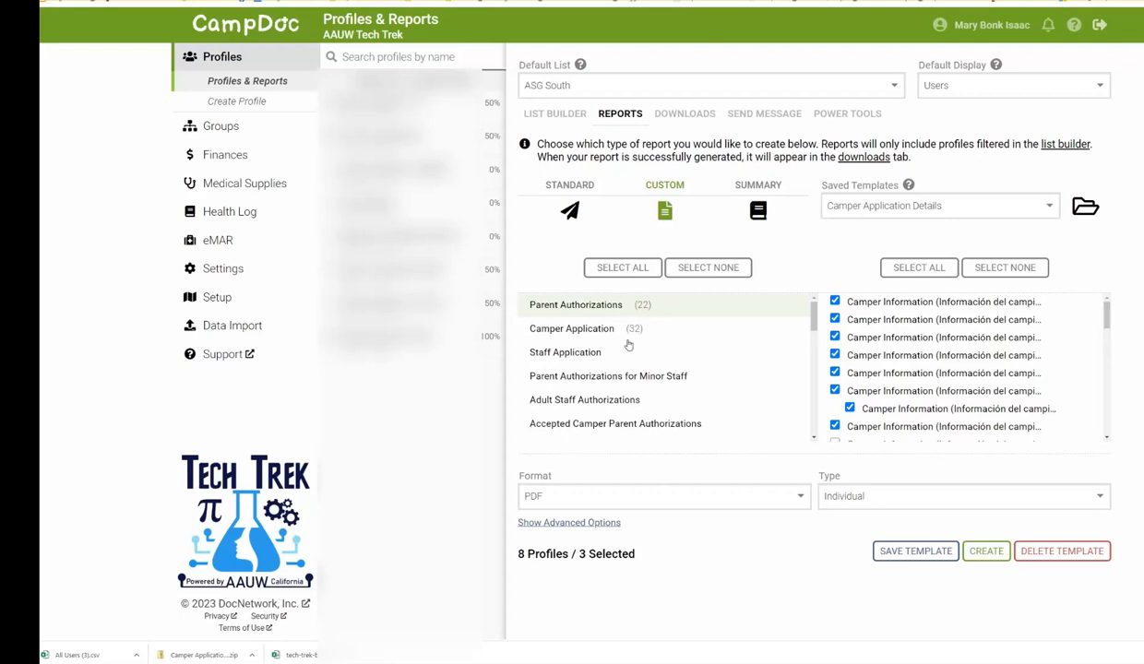
# Examine the template's form sections and which Parent Authorizations questions are included, down to the Parent/Guardian #2 fields.
pyautogui.scroll(-5, 587, 369)
pyautogui.scroll(-8, 587, 369)
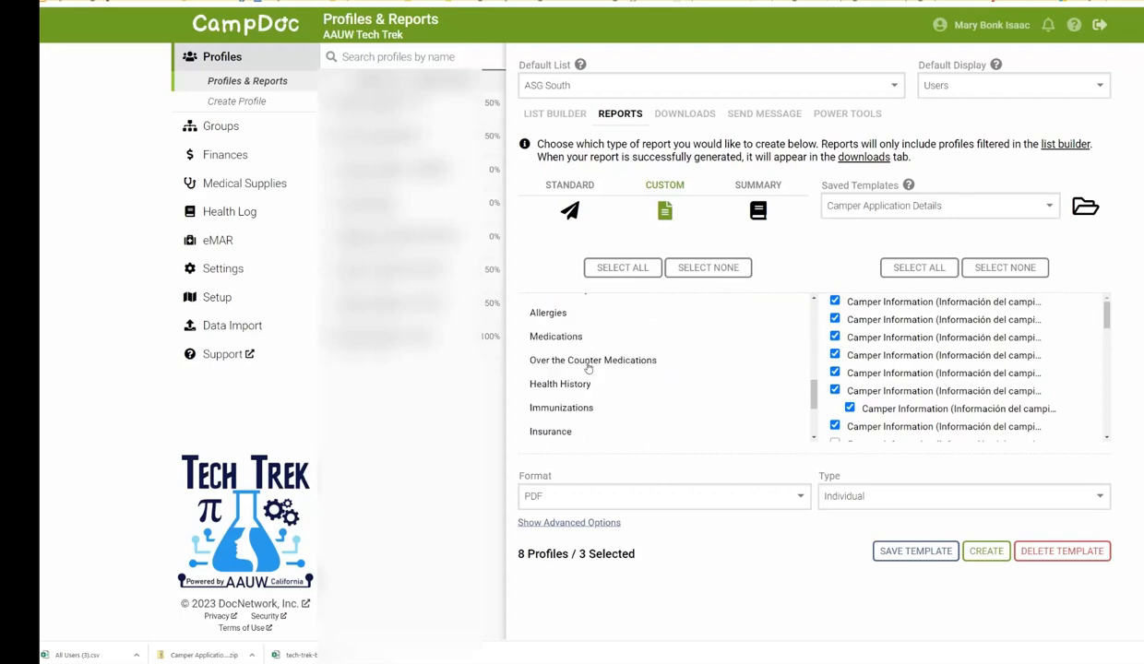
pyautogui.scroll(4, 585, 363)
pyautogui.scroll(9, 585, 360)
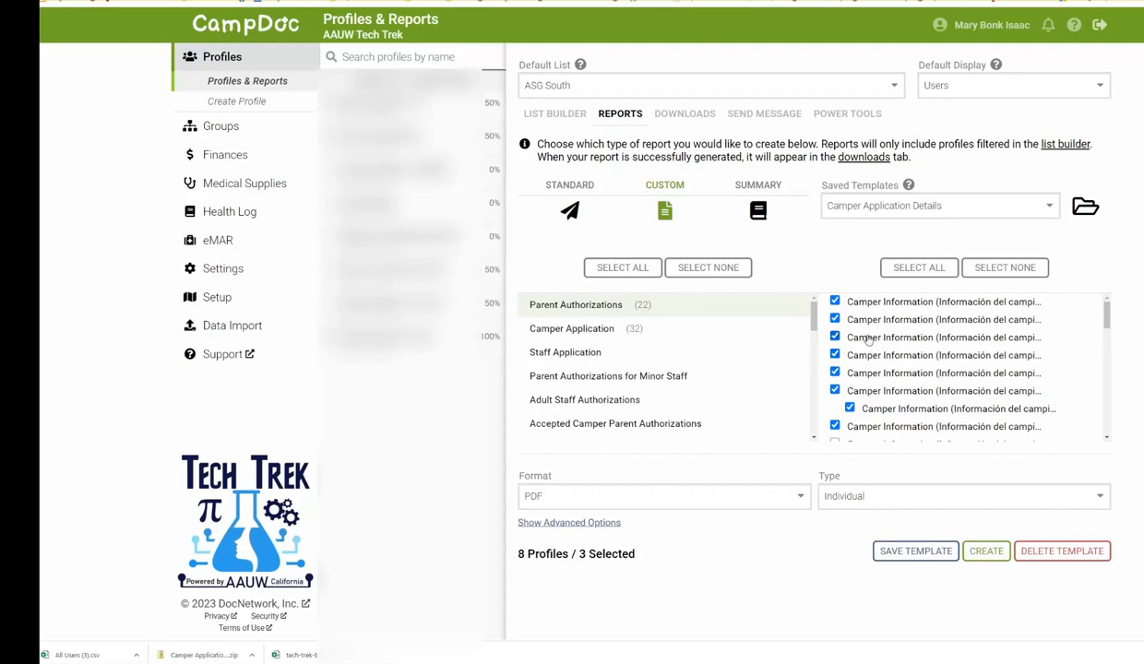
pyautogui.scroll(-1, 867, 339)
pyautogui.scroll(1, 868, 339)
pyautogui.scroll(-2, 913, 411)
pyautogui.scroll(-10, 928, 416)
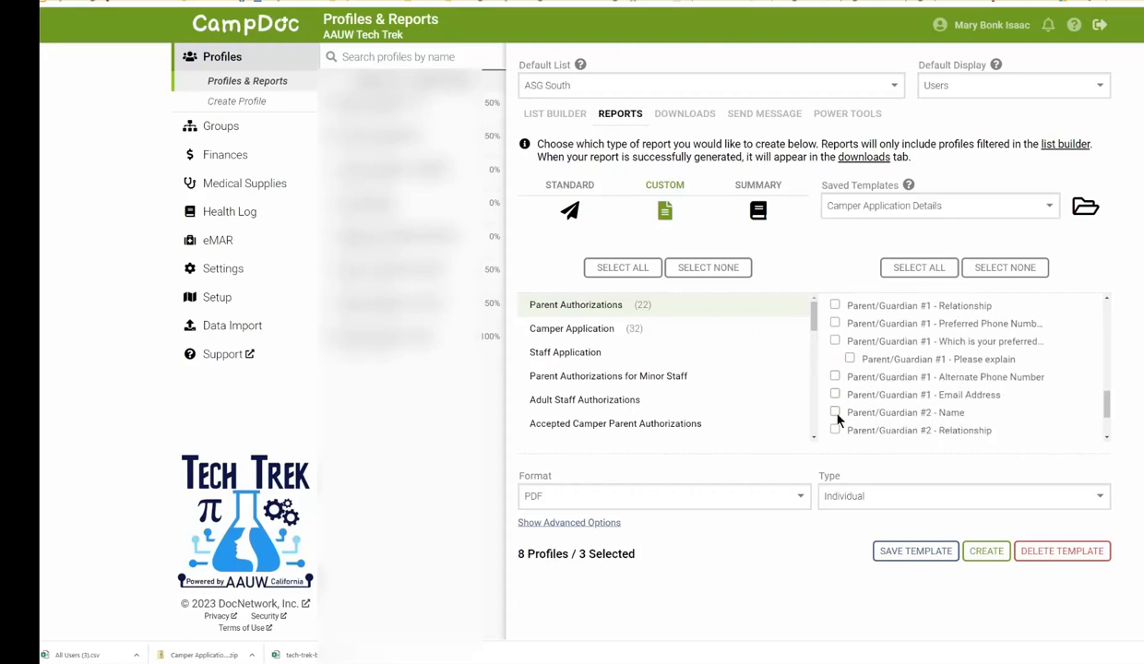
pyautogui.scroll(-2, 913, 378)
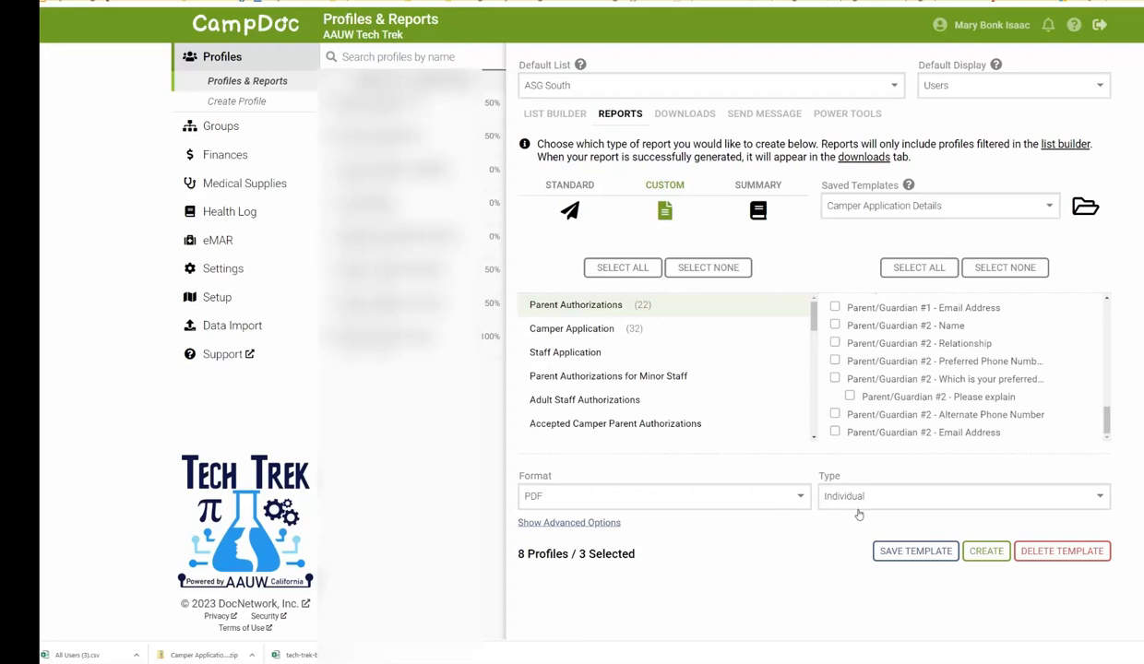
# Set the PDF report's type to Combined, checking the other type choices.
pyautogui.click(833, 496)
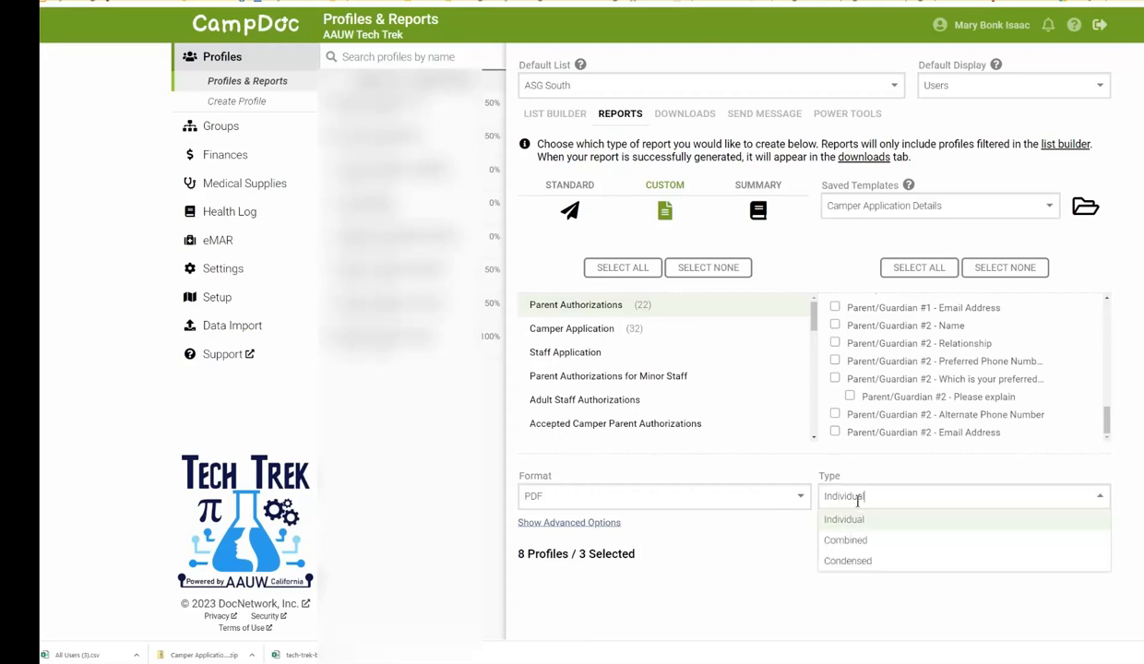
pyautogui.click(864, 542)
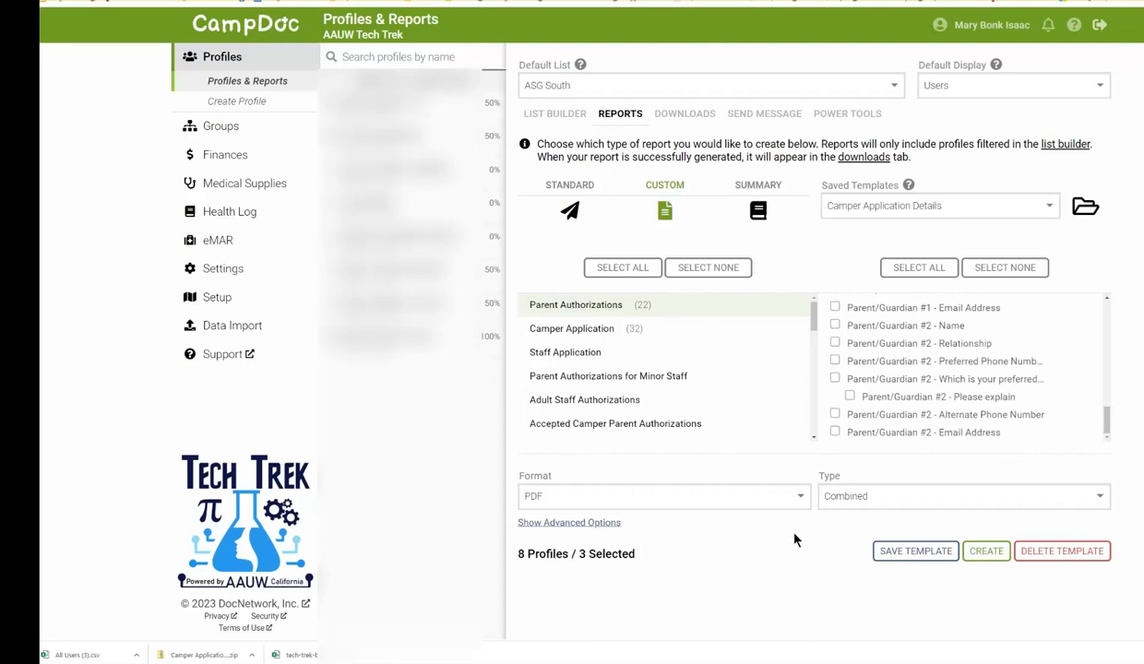
pyautogui.click(904, 498)
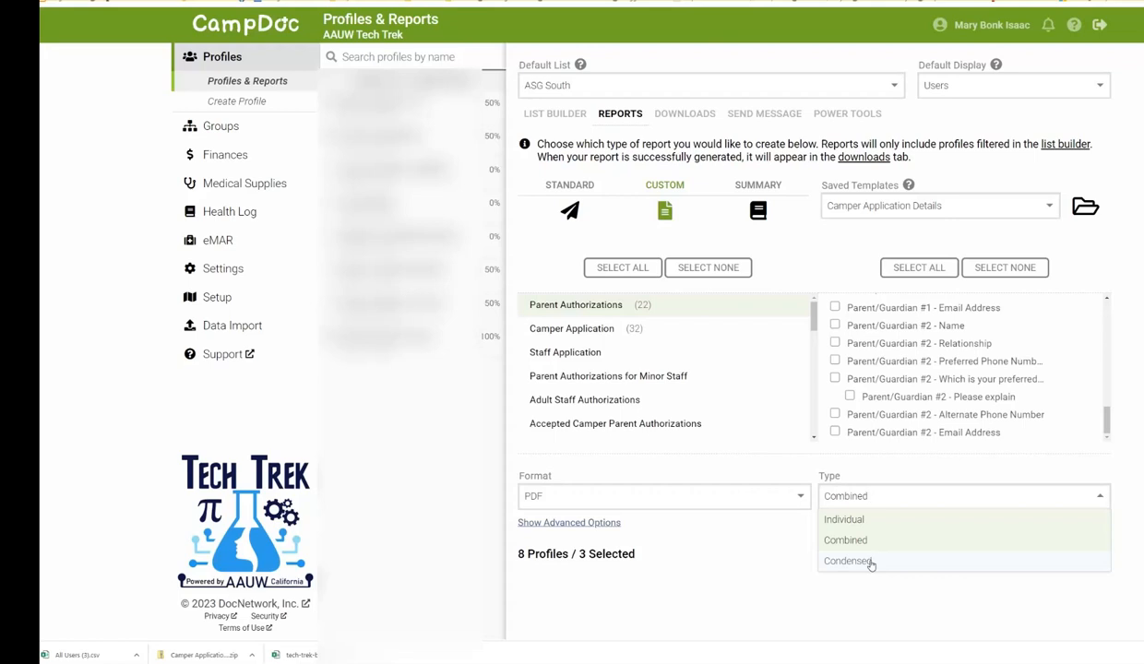
pyautogui.click(777, 573)
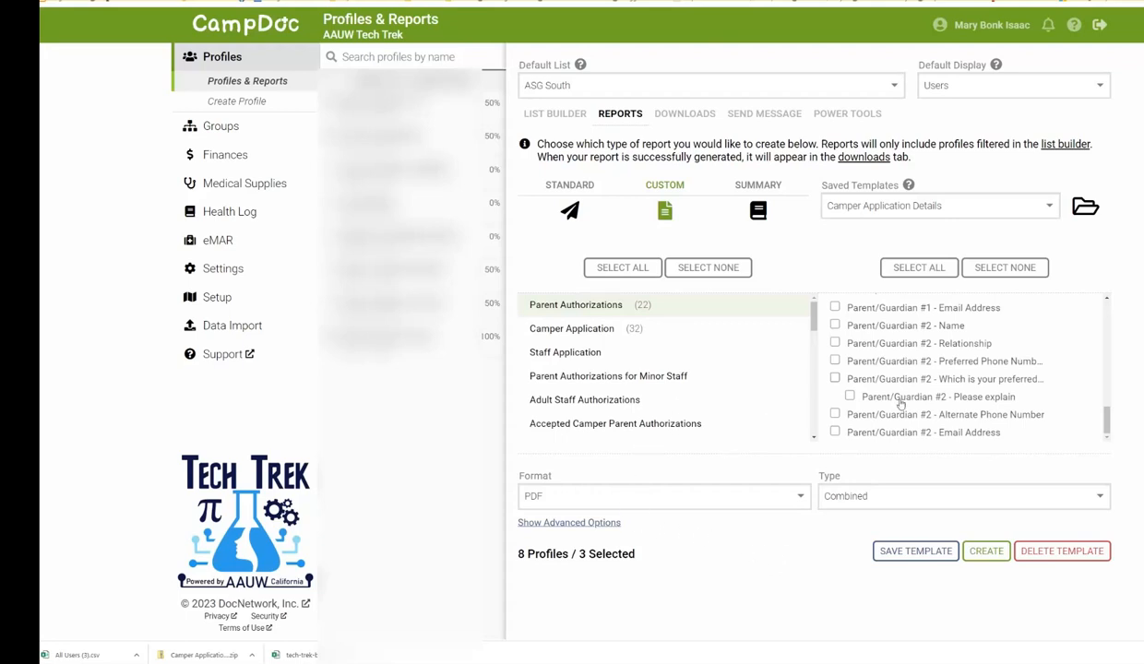
# Examine the report's advanced options for images, expired answers, notes, past profiles and registration info, and hide them again.
pyautogui.scroll(15, 900, 403)
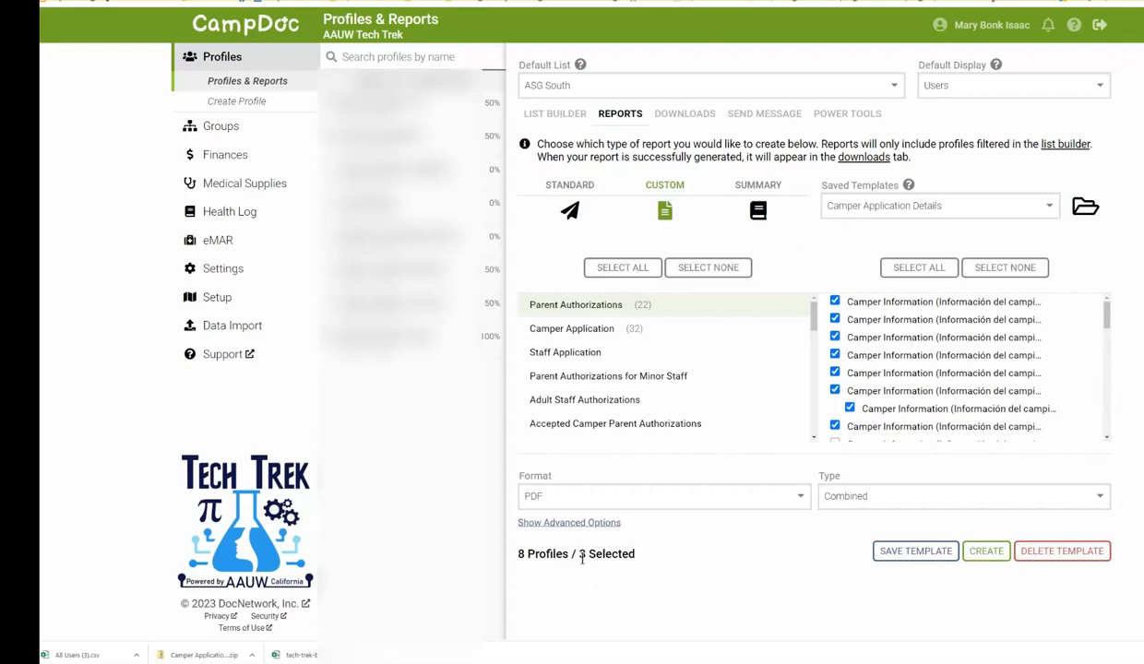
pyautogui.click(587, 524)
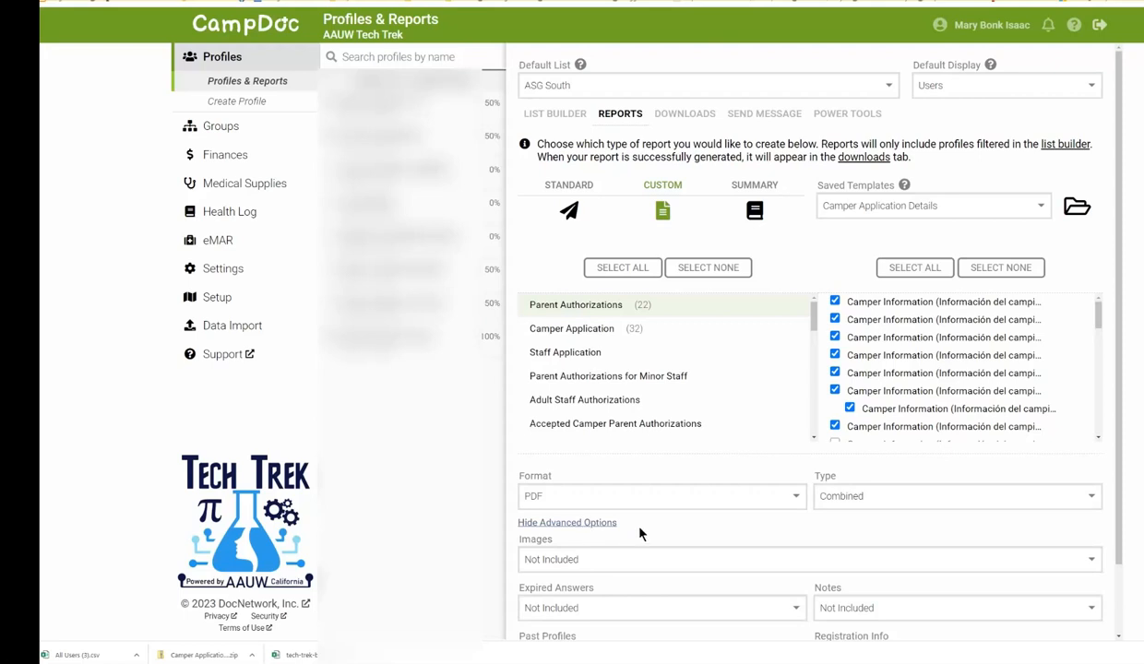
pyautogui.scroll(-2, 636, 533)
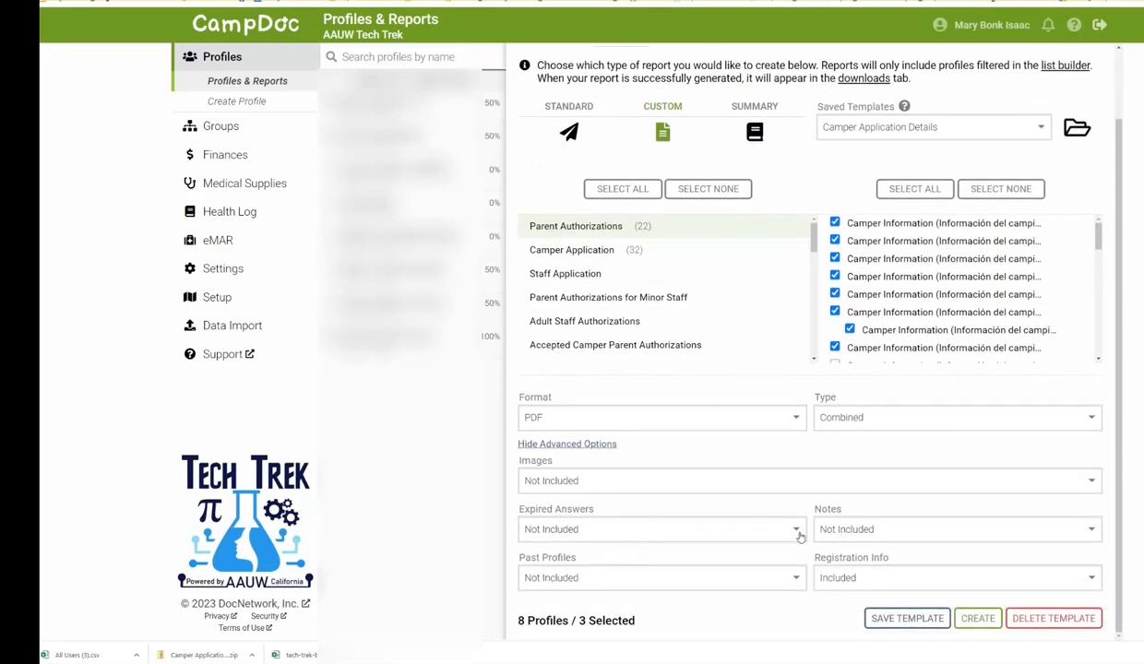
pyautogui.scroll(2, 800, 536)
pyautogui.scroll(-2, 800, 539)
pyautogui.click(579, 446)
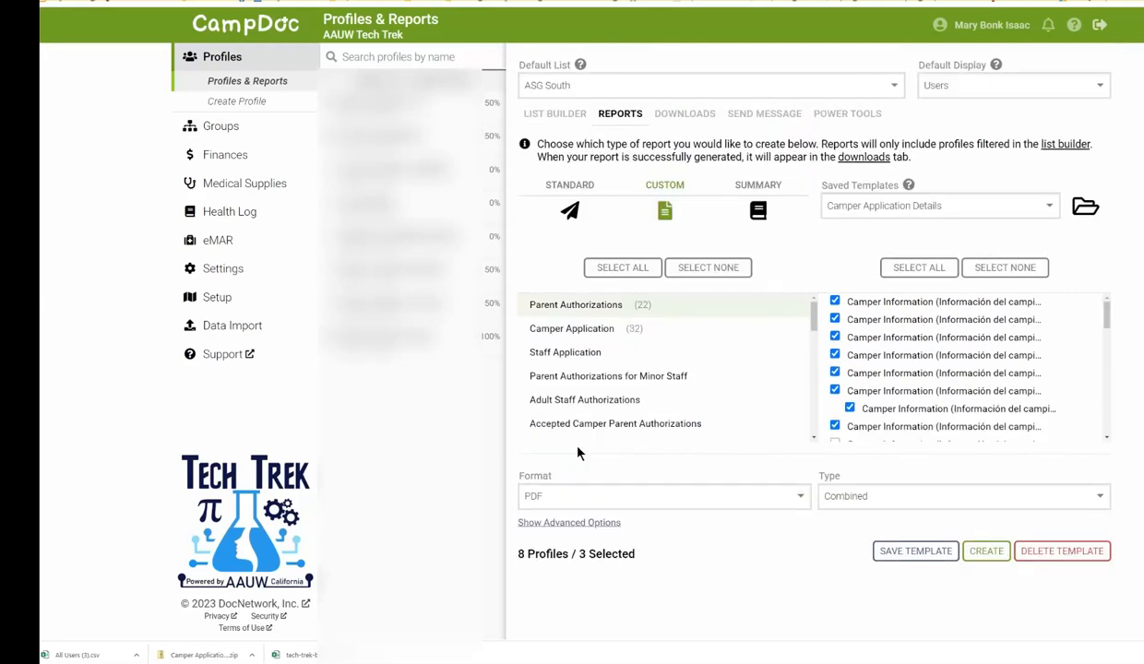
# Create the combined PDF report under the name Camper Application Details ASGS.
pyautogui.click(986, 551)
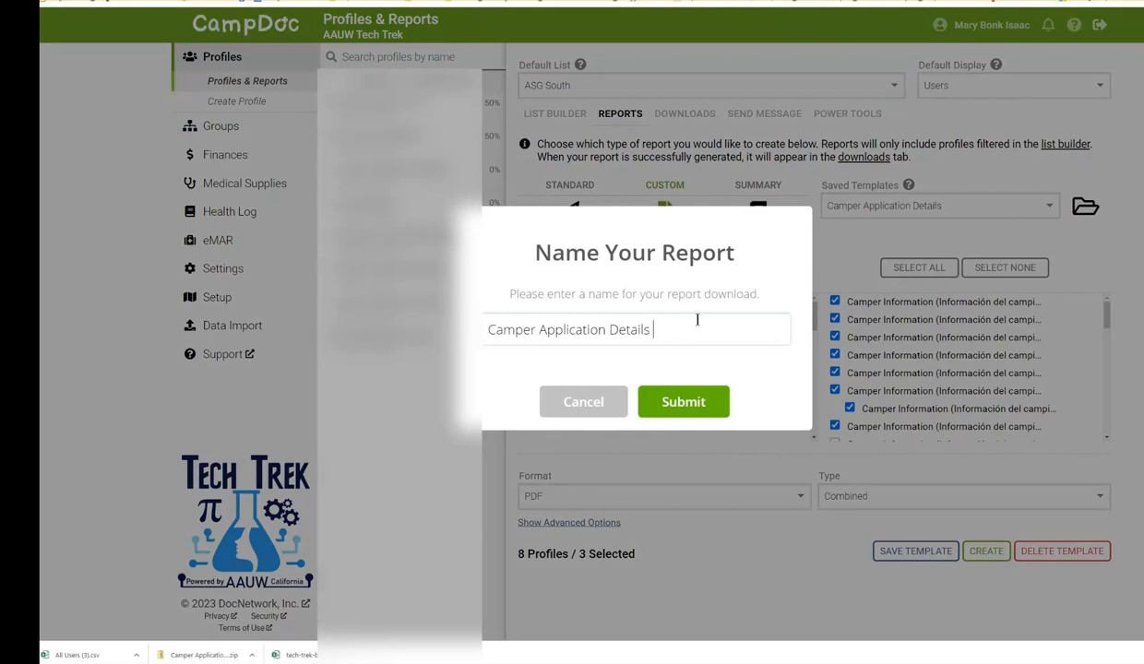
pyautogui.write('ASGS')
pyautogui.click(698, 407)
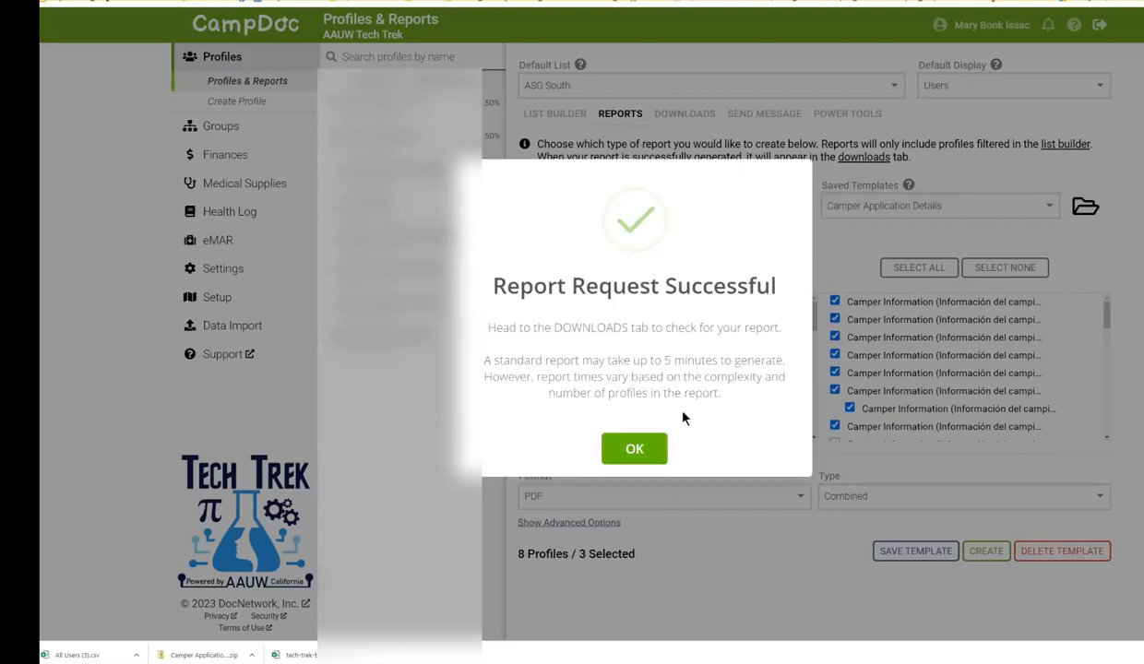
pyautogui.click(646, 462)
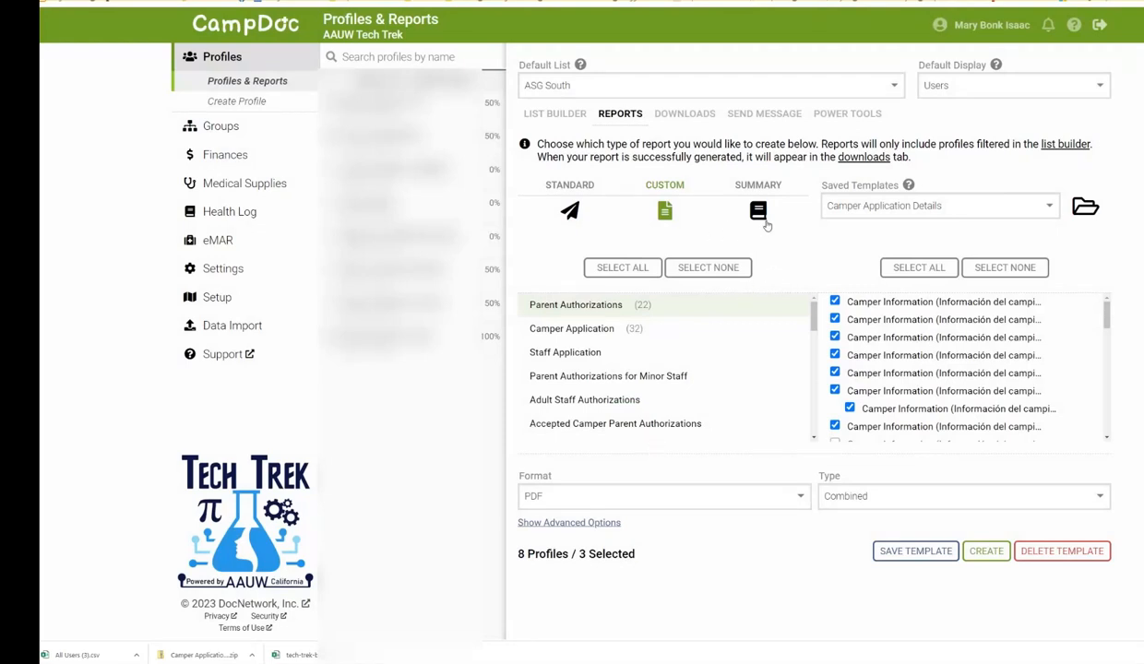
# Download the Camper Application Details ASGS report and open the PDF.
pyautogui.click(688, 116)
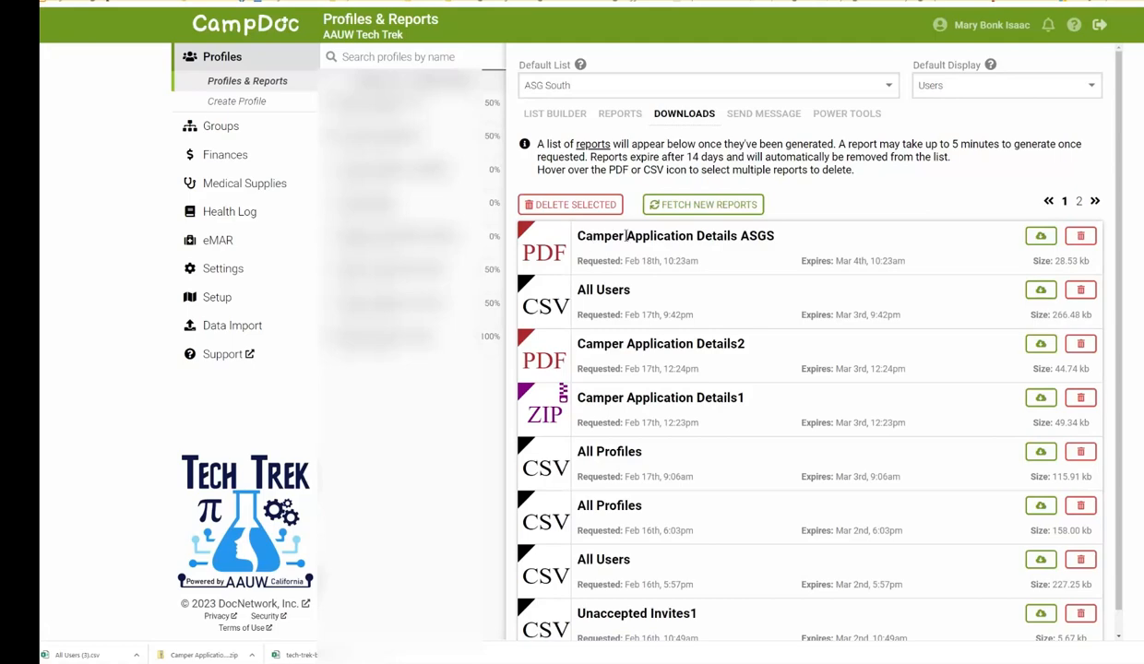
pyautogui.click(1040, 238)
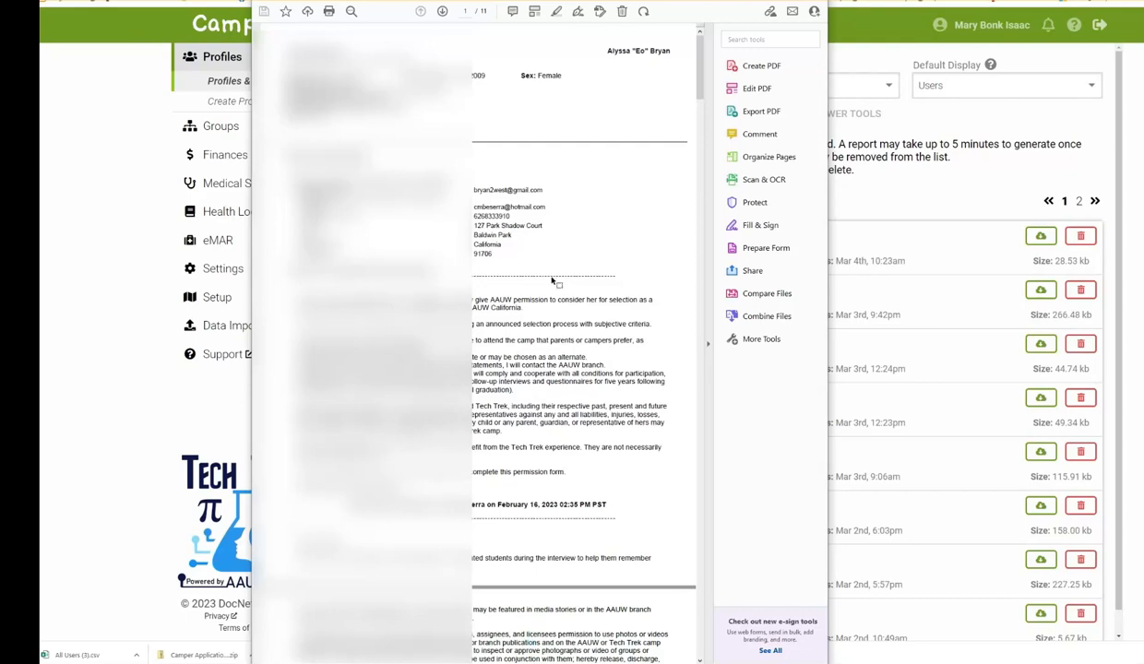
# Look through the combined report PDF, examining each camper's parent authorizations and application answers, and return to its first page.
pyautogui.scroll(-10, 552, 280)
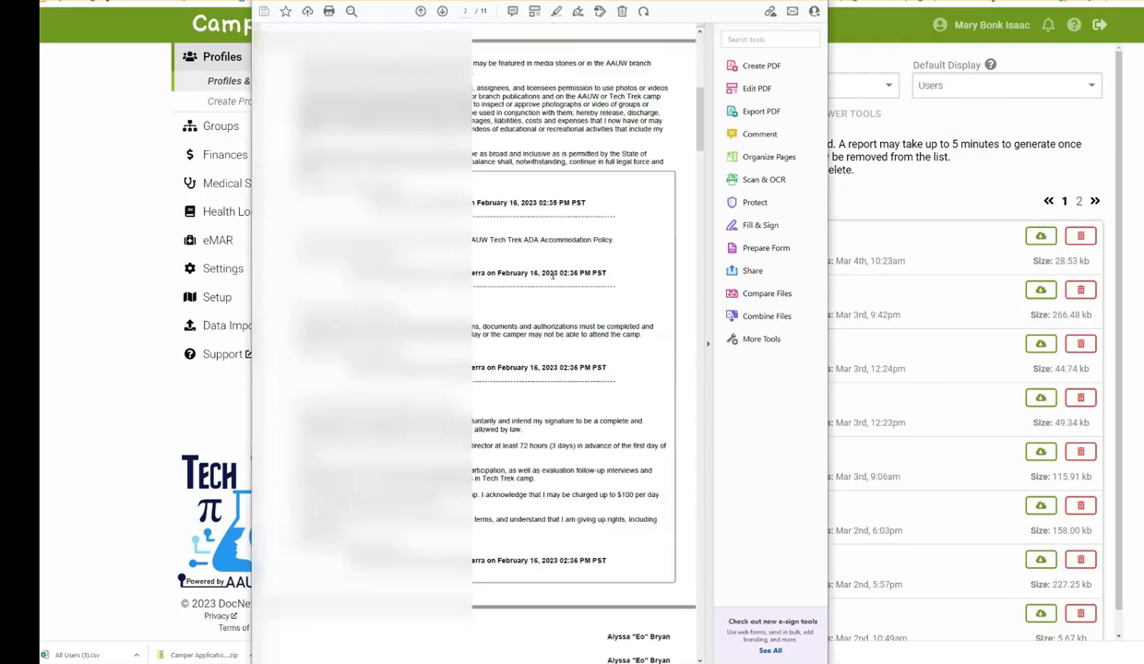
pyautogui.scroll(-5, 552, 275)
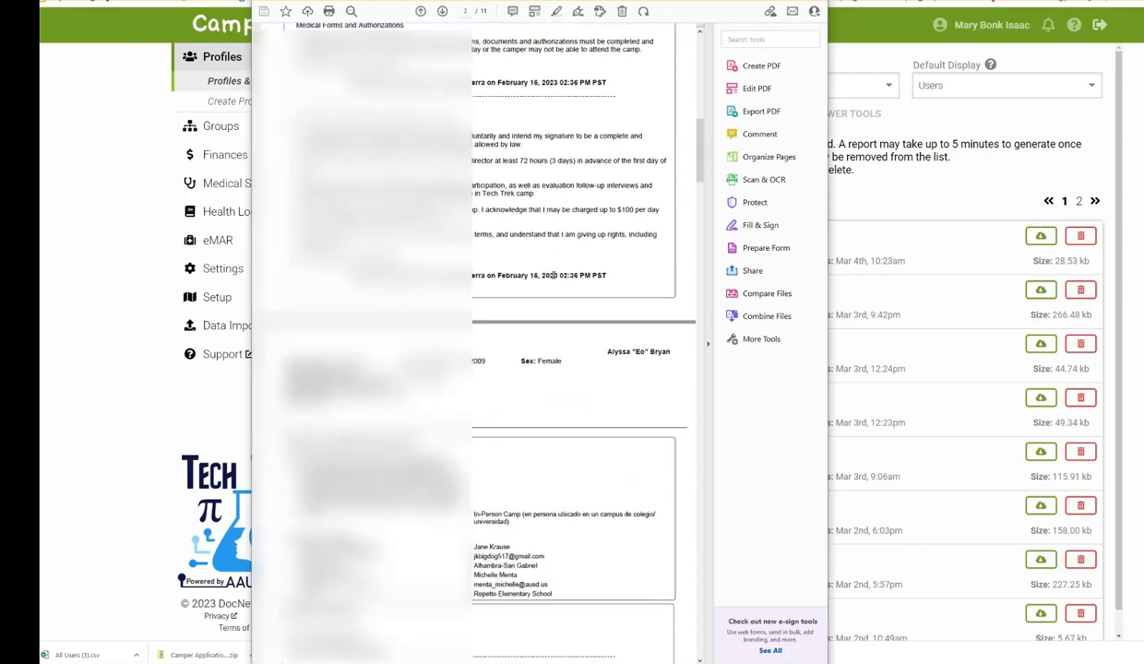
pyautogui.scroll(-8, 553, 274)
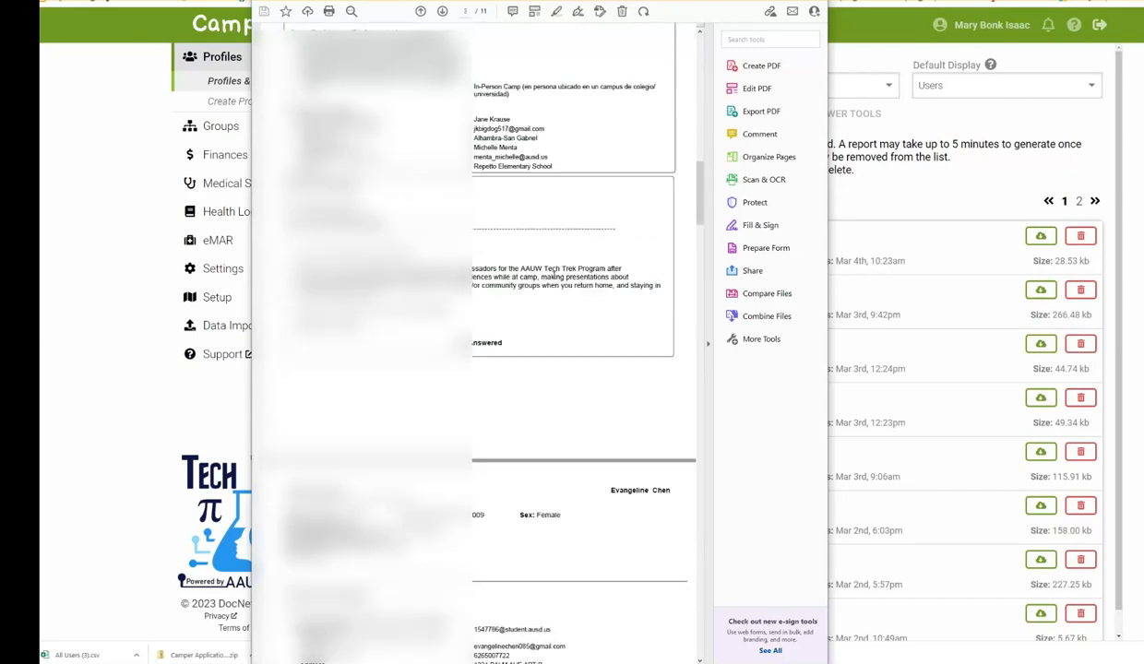
pyautogui.scroll(-8, 552, 274)
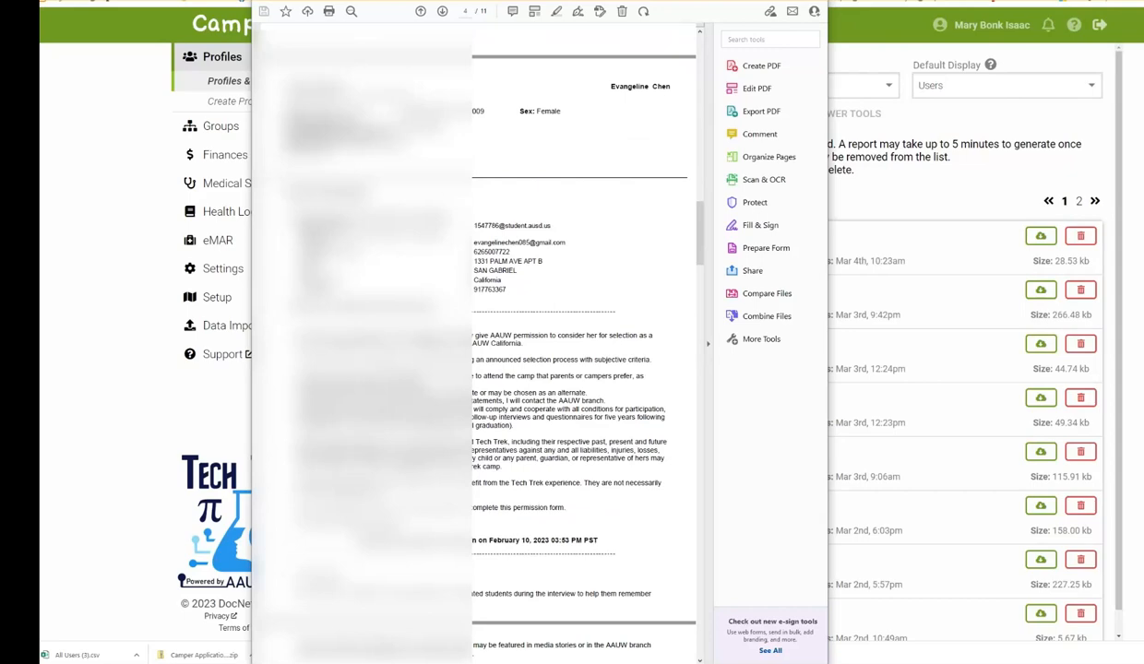
pyautogui.scroll(1, 552, 274)
pyautogui.scroll(-12, 552, 274)
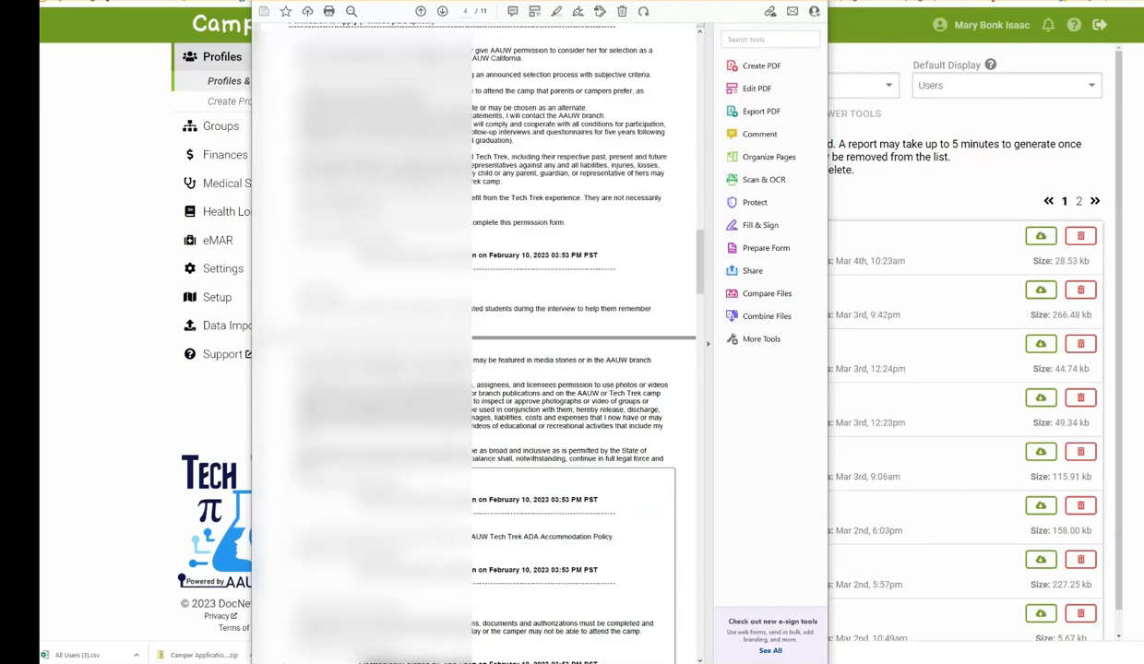
pyautogui.scroll(-6, 552, 274)
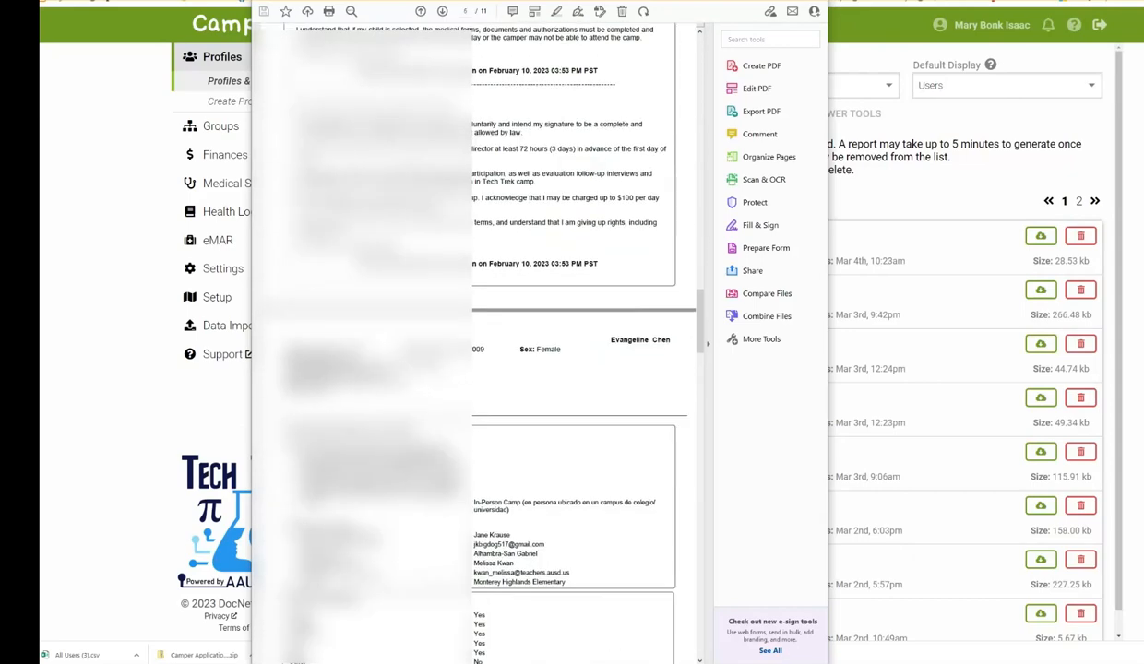
pyautogui.scroll(-11, 552, 274)
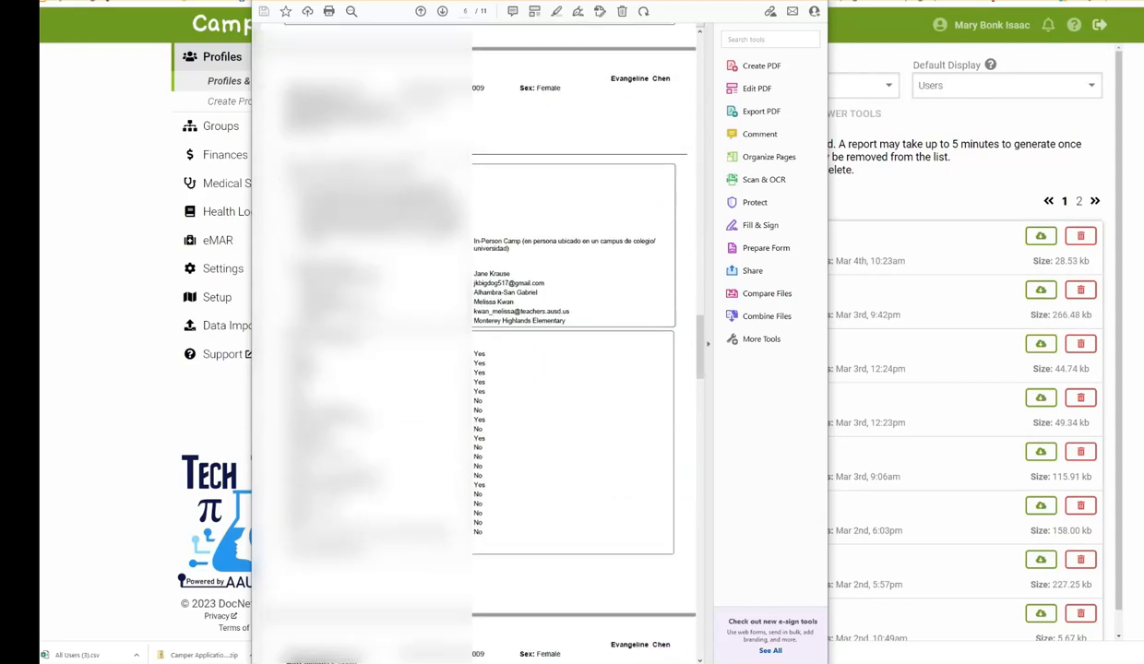
pyautogui.scroll(-11, 551, 274)
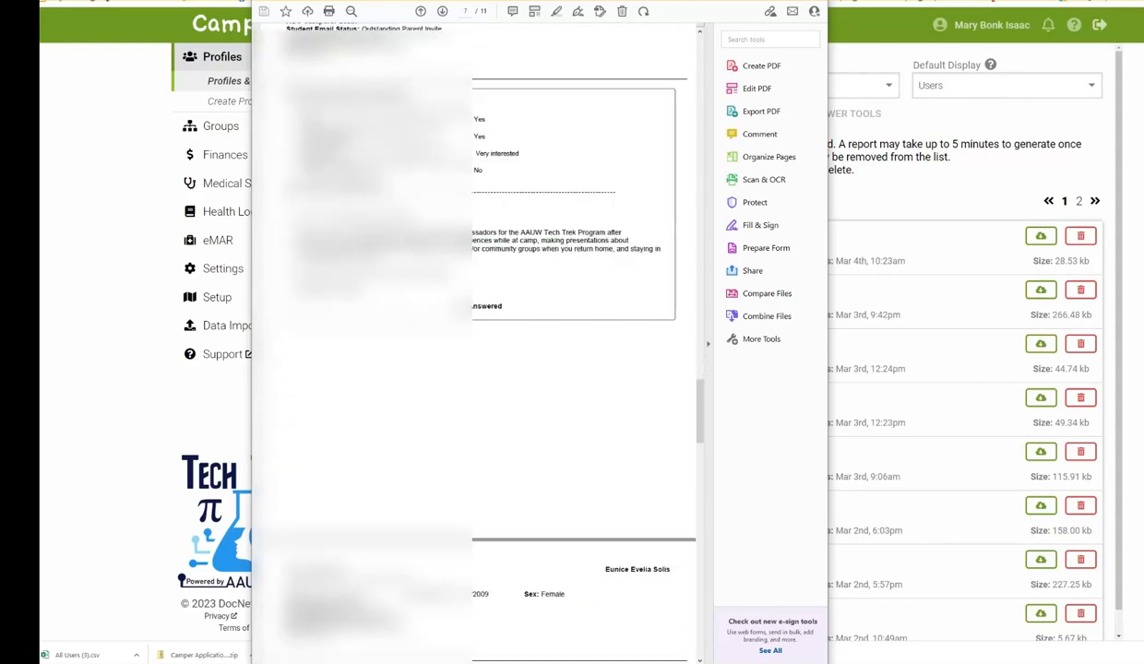
pyautogui.scroll(-3, 552, 274)
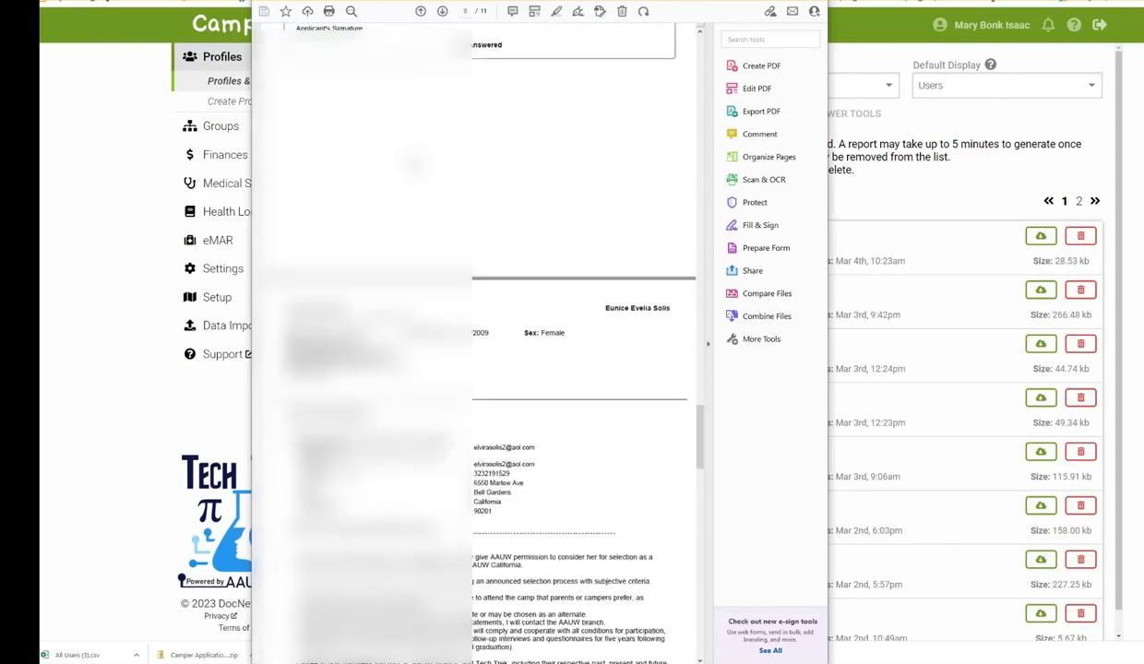
pyautogui.scroll(-5, 480, 341)
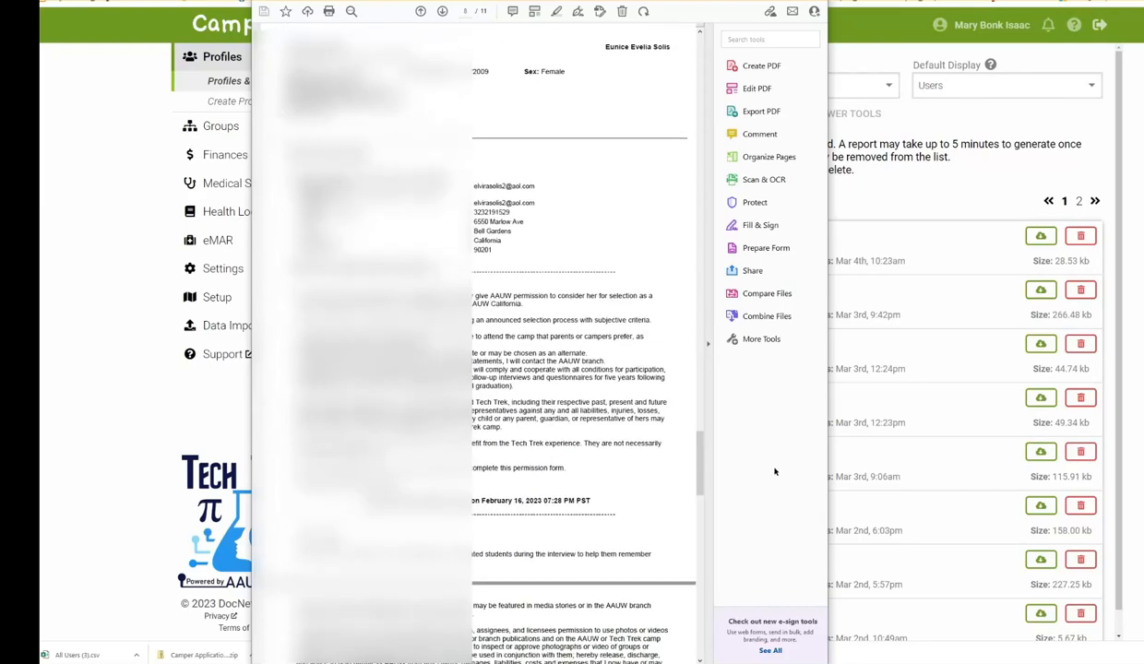
pyautogui.moveTo(700, 478); pyautogui.dragTo(681, 76)
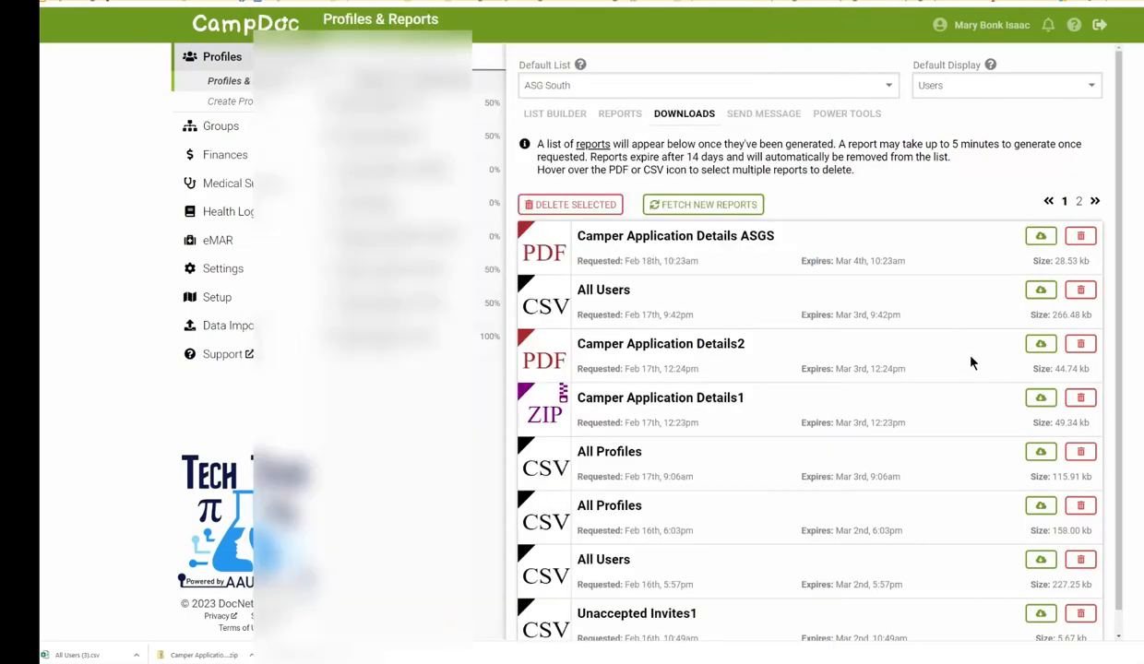
# Return to the custom report settings and change the report type to Individual, keeping the format as PDF.
pyautogui.click(624, 114)
pyautogui.click(876, 491)
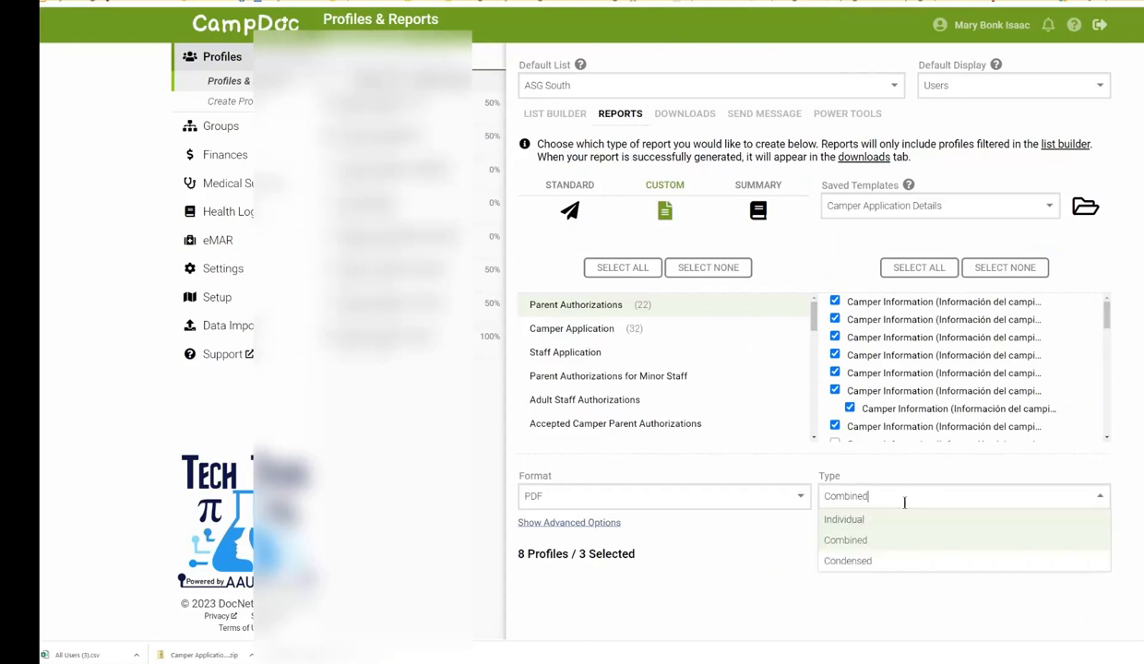
pyautogui.click(891, 521)
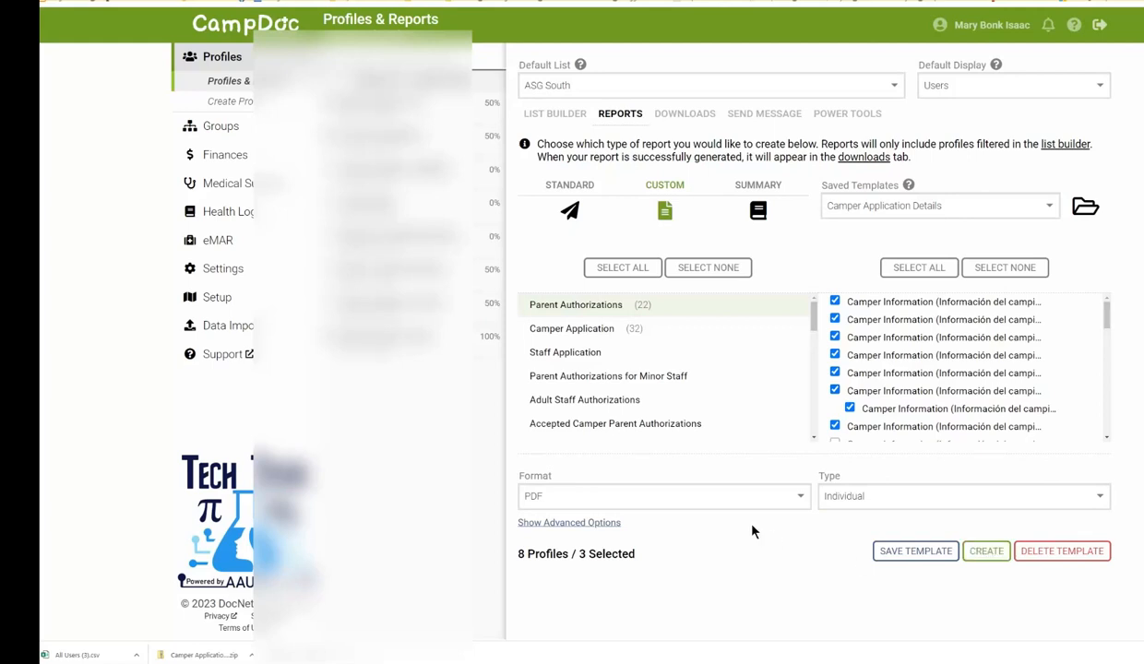
pyautogui.click(800, 497)
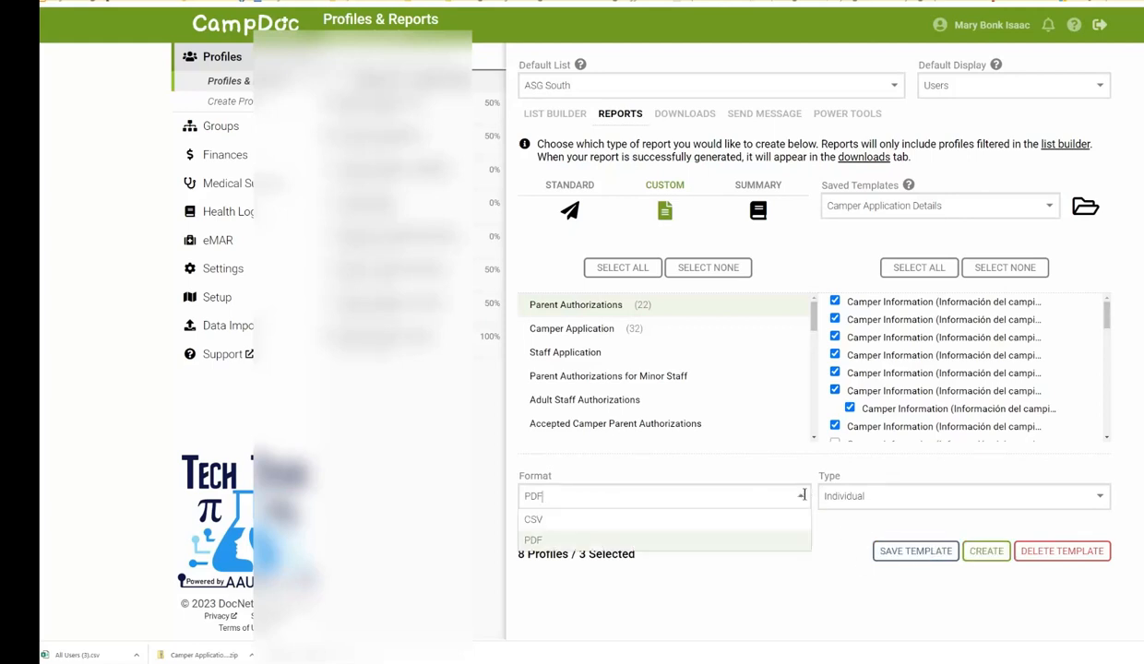
pyautogui.click(749, 550)
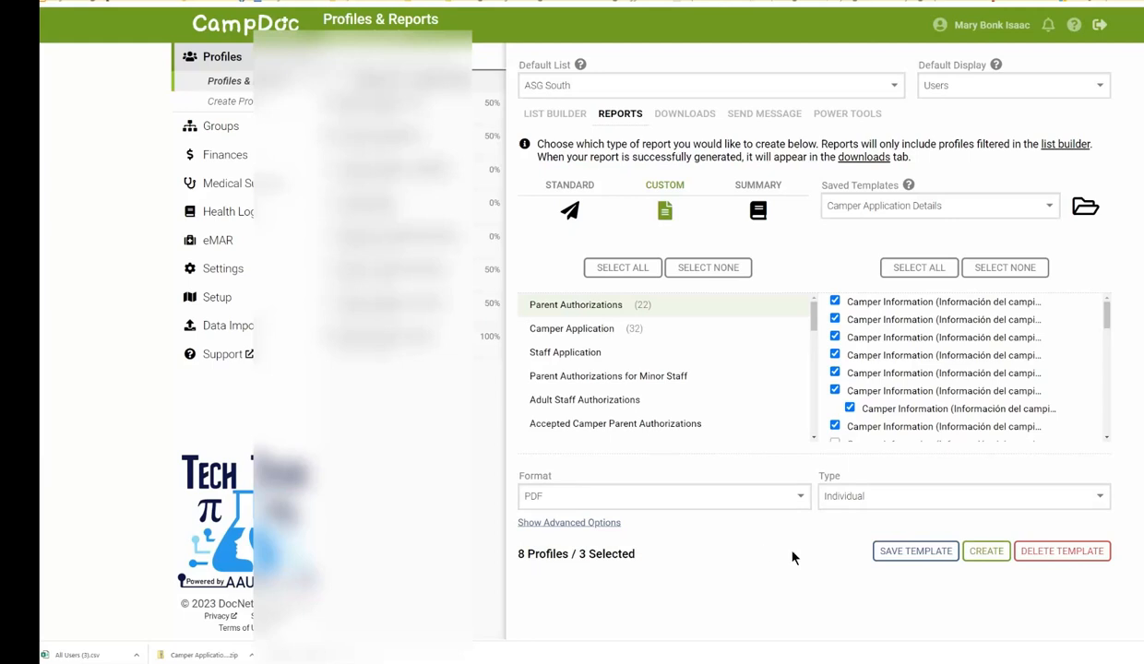
# Create the individual PDF report under the name Camper Application Details ASGS Individual.
pyautogui.click(986, 551)
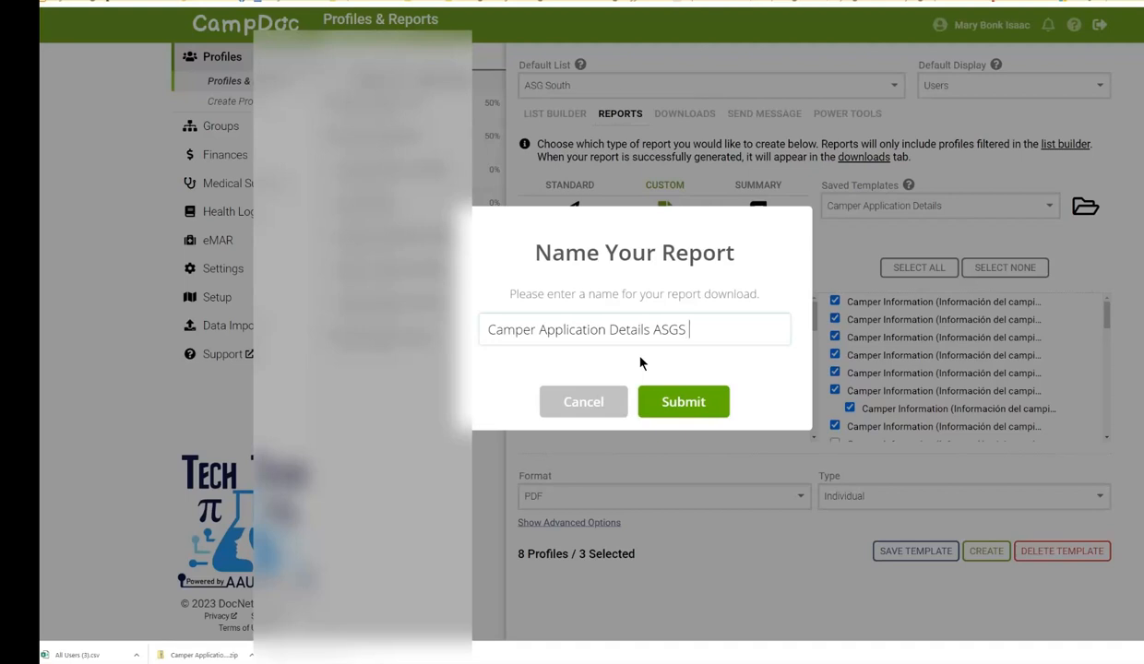
pyautogui.write('Individual')
pyautogui.click(661, 407)
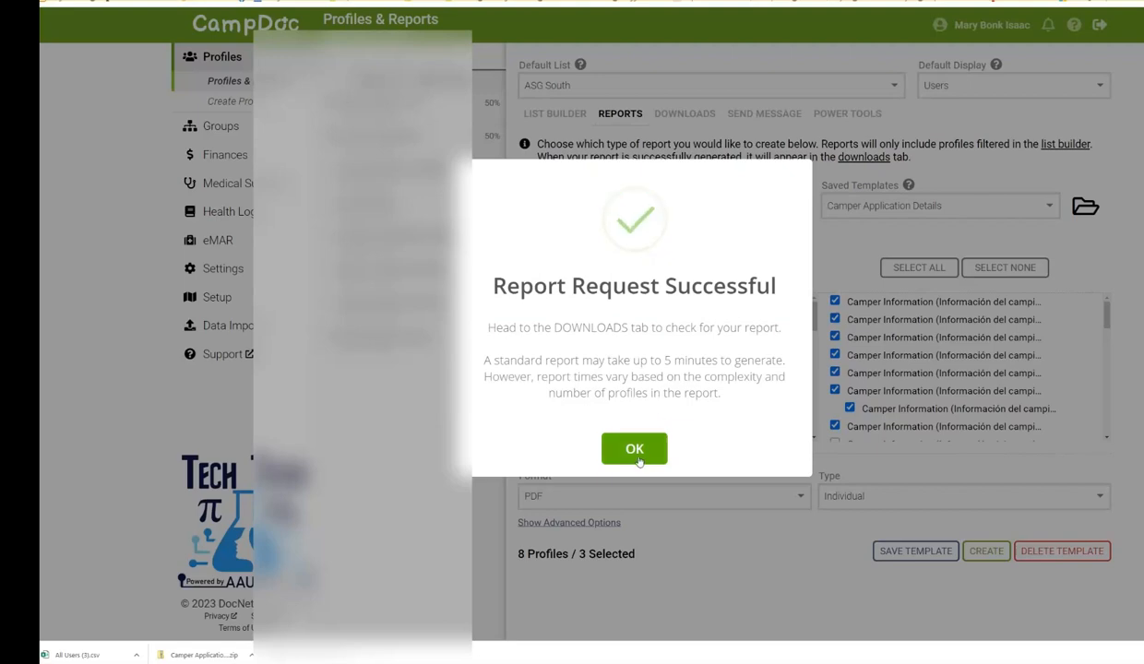
pyautogui.click(636, 459)
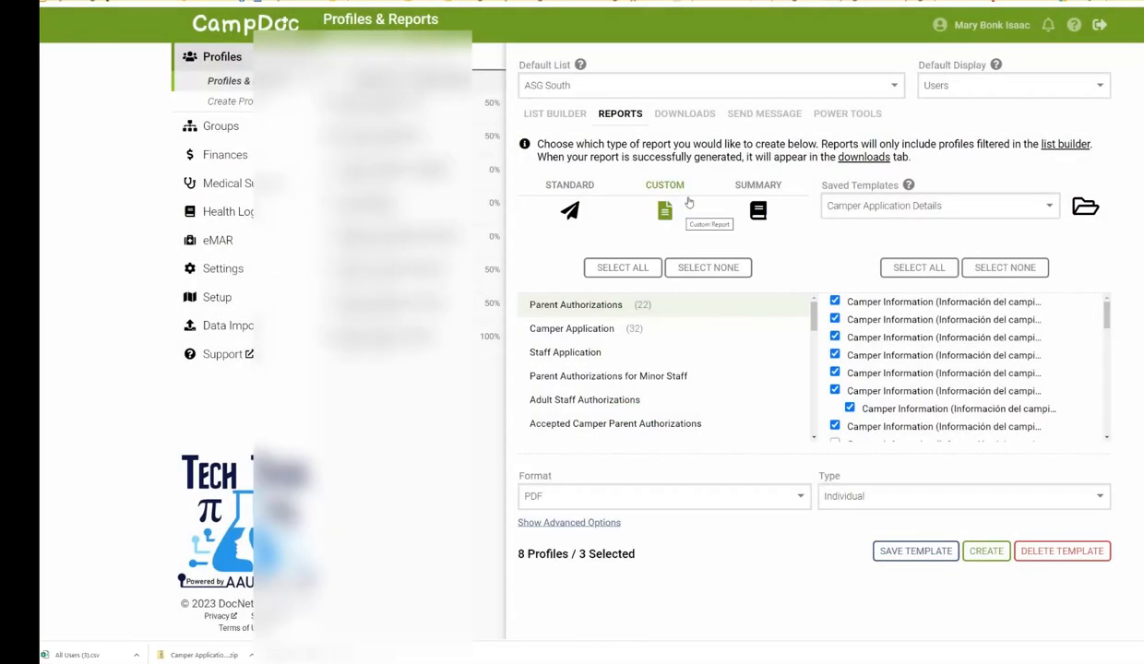
# Fetch the new reports, download the Camper Application Details ASGS Individual ZIP and open it.
pyautogui.click(684, 115)
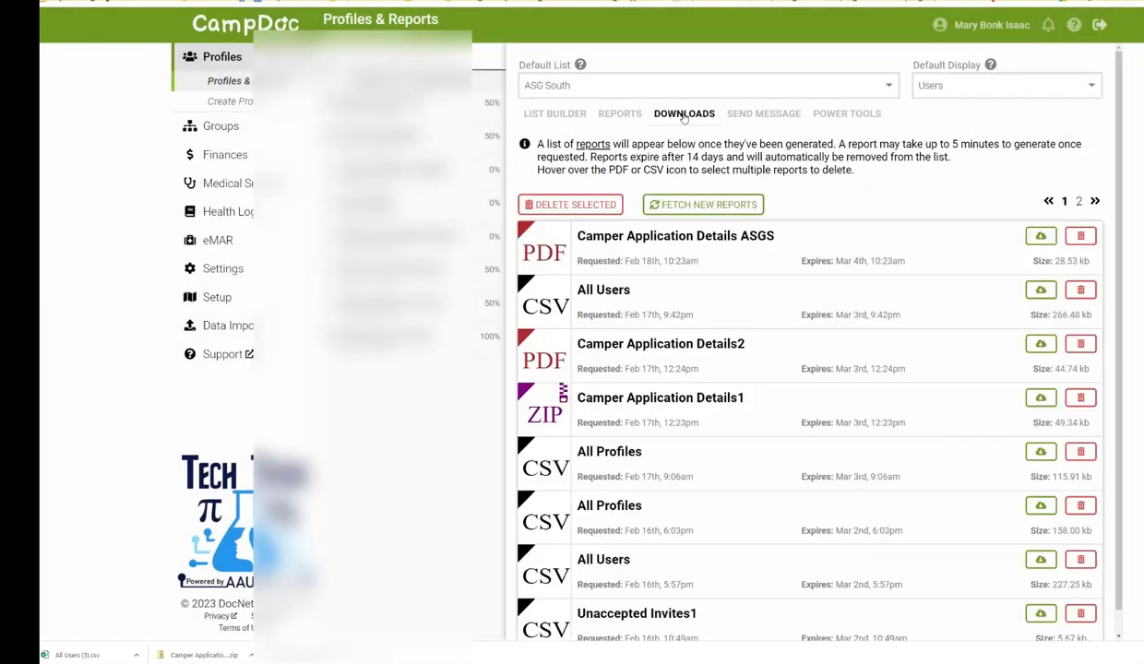
pyautogui.click(693, 214)
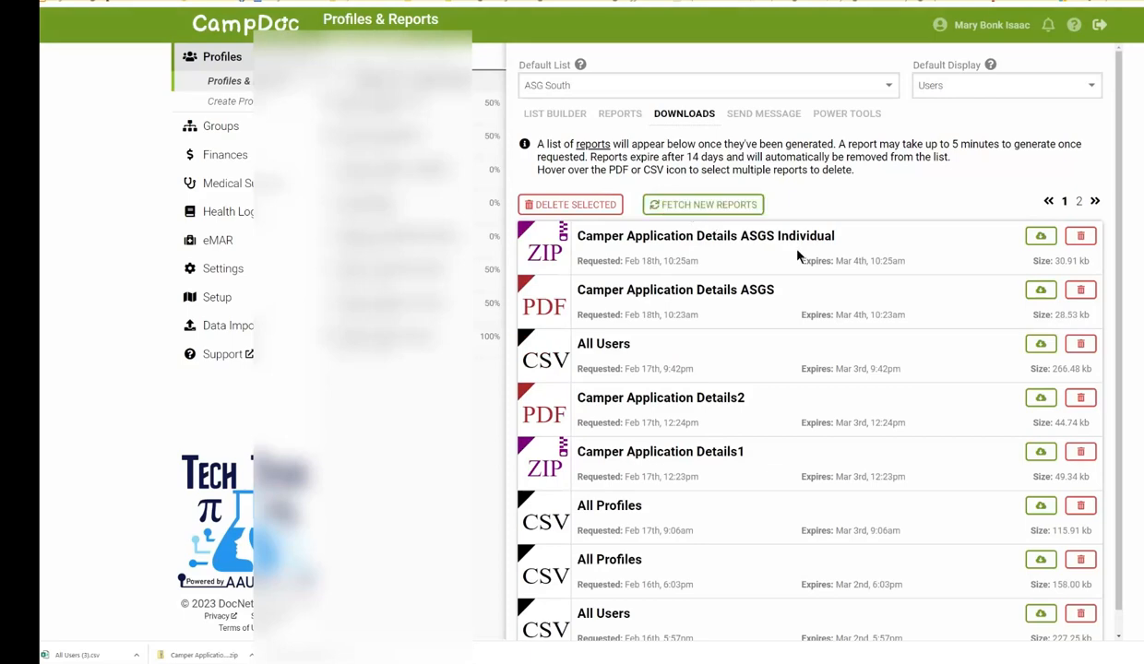
pyautogui.click(1039, 237)
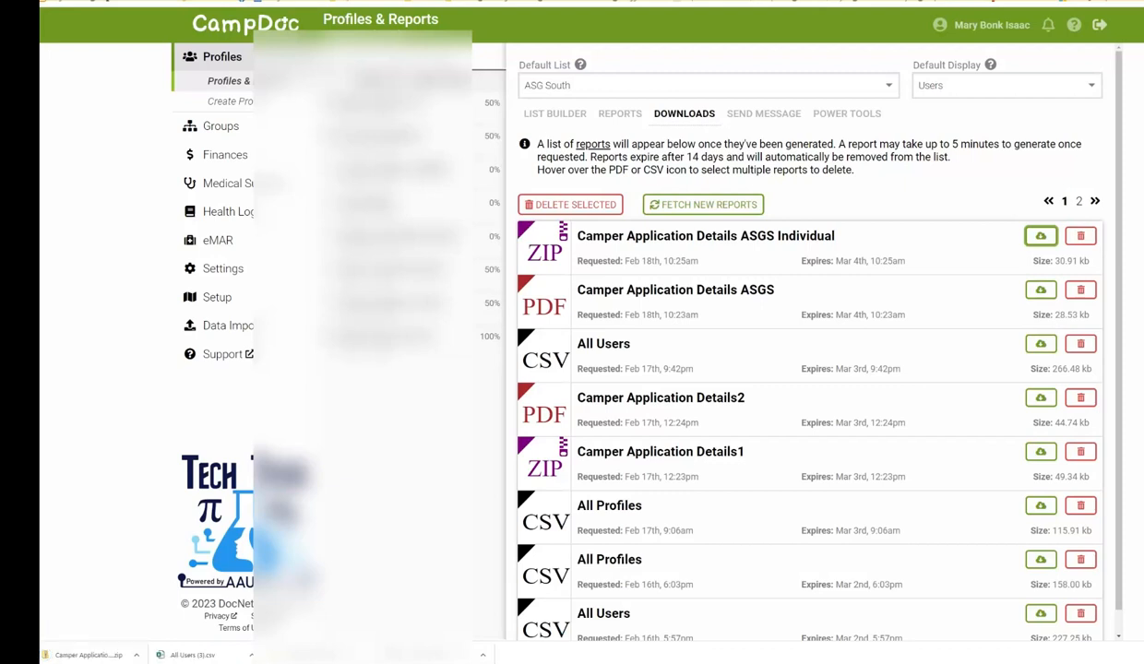
pyautogui.click(80, 655)
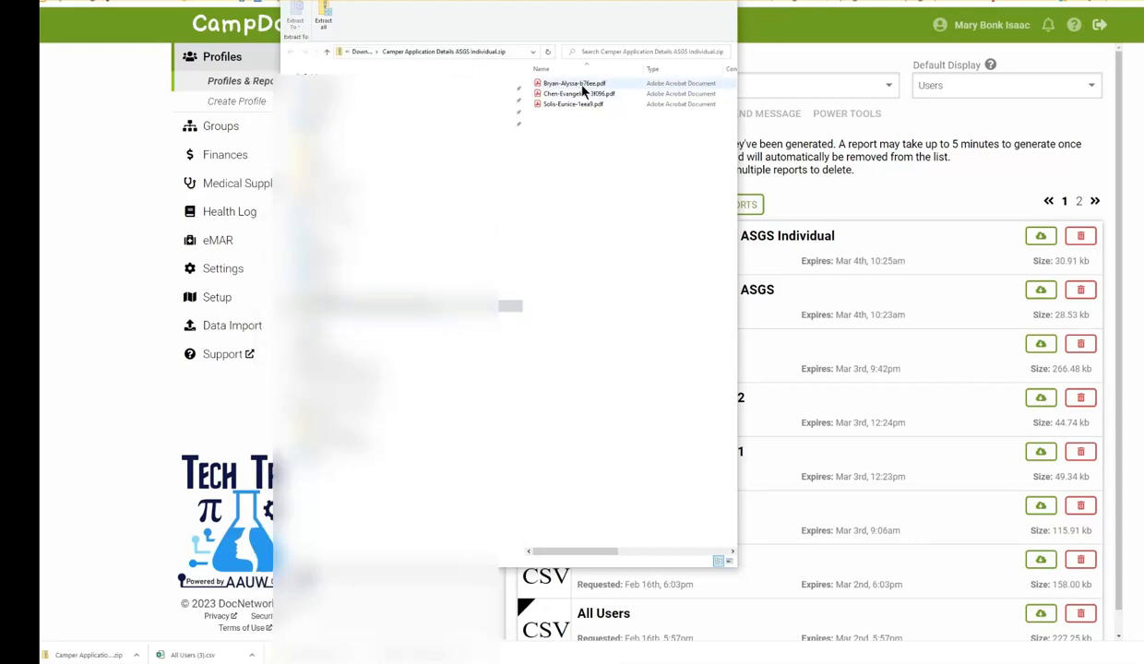
# Open the first camper's PDF from the ZIP and look through the authorizations and application pages.
pyautogui.doubleClick(585, 86)
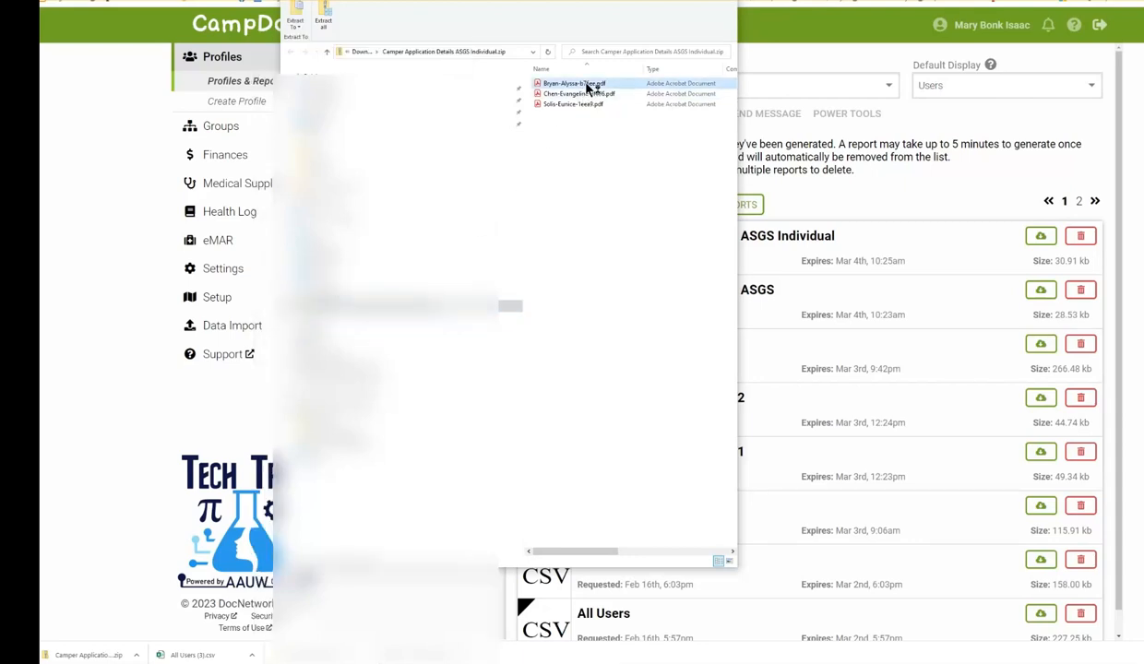
pyautogui.scroll(-10, 562, 293)
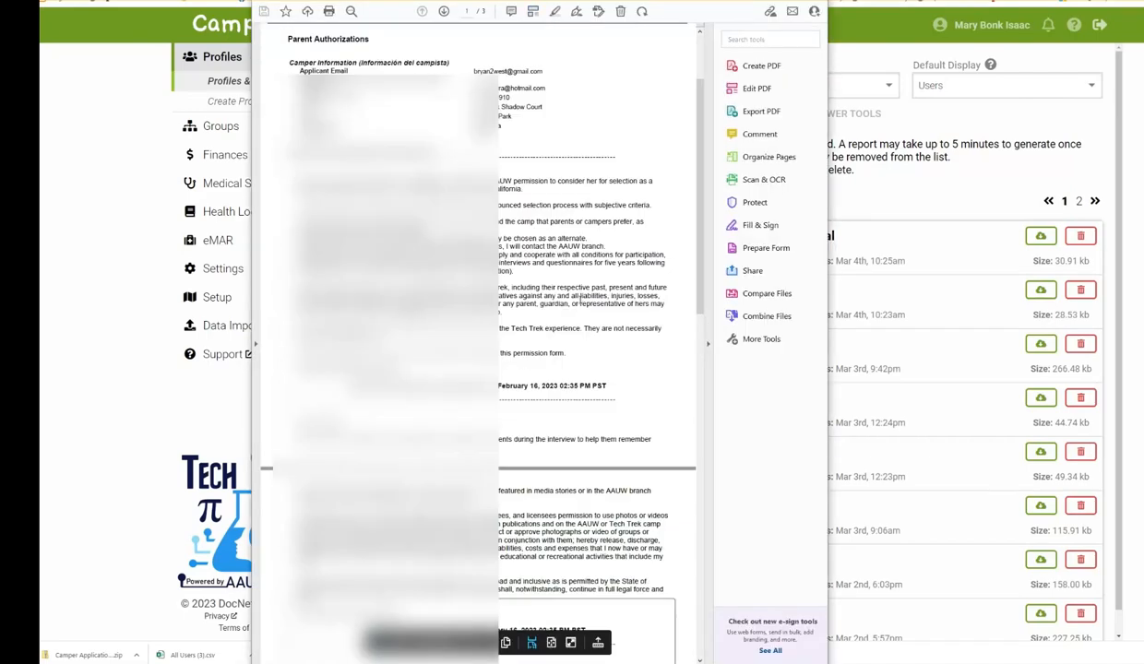
pyautogui.scroll(-10, 584, 321)
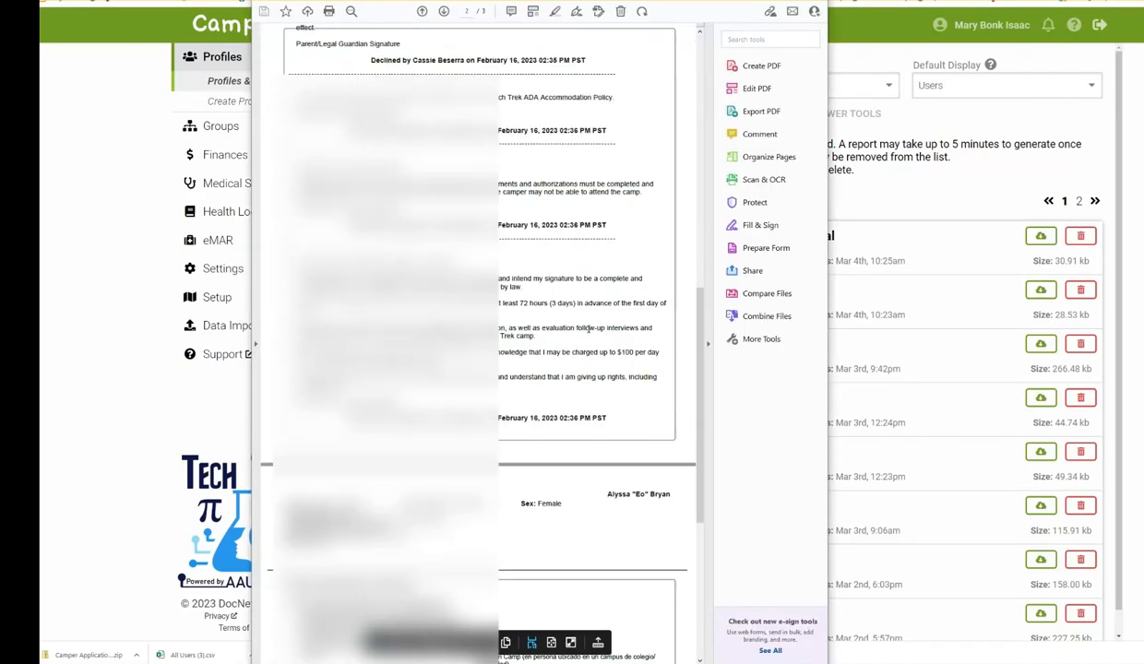
pyautogui.scroll(2, 593, 353)
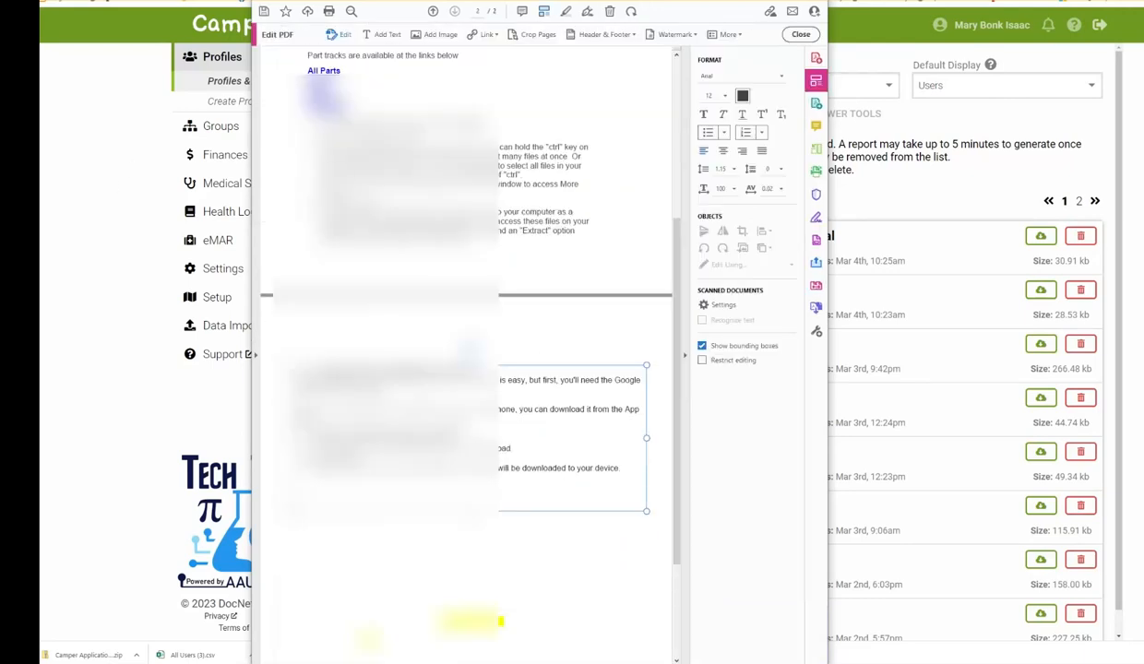
# Bring back the individual reports ZIP folder to view its separate camper PDFs, and return to the report downloads list.
pyautogui.moveTo(20, 133)
pyautogui.click(82, 237)
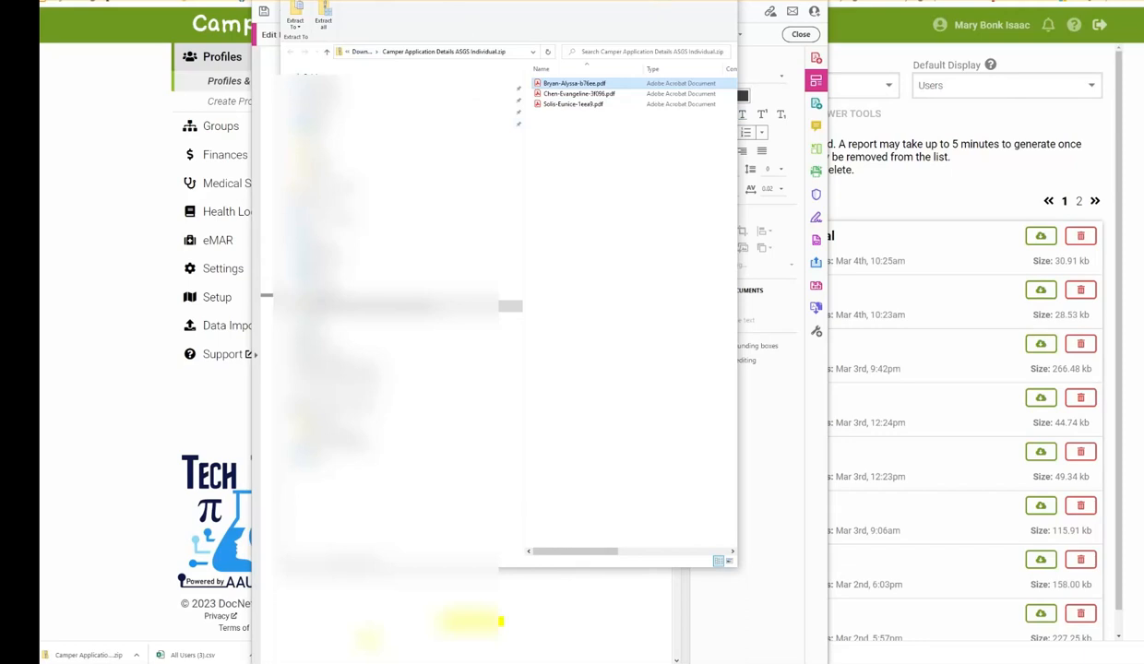
pyautogui.moveTo(648, 0); pyautogui.dragTo(668, 30)
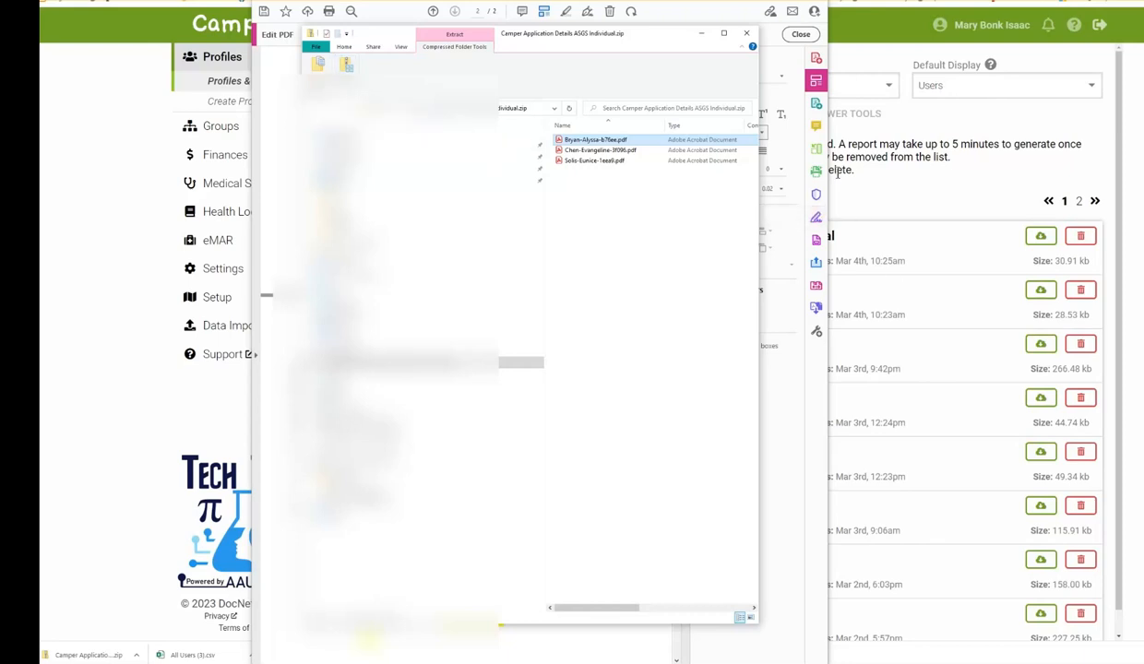
pyautogui.click(934, 187)
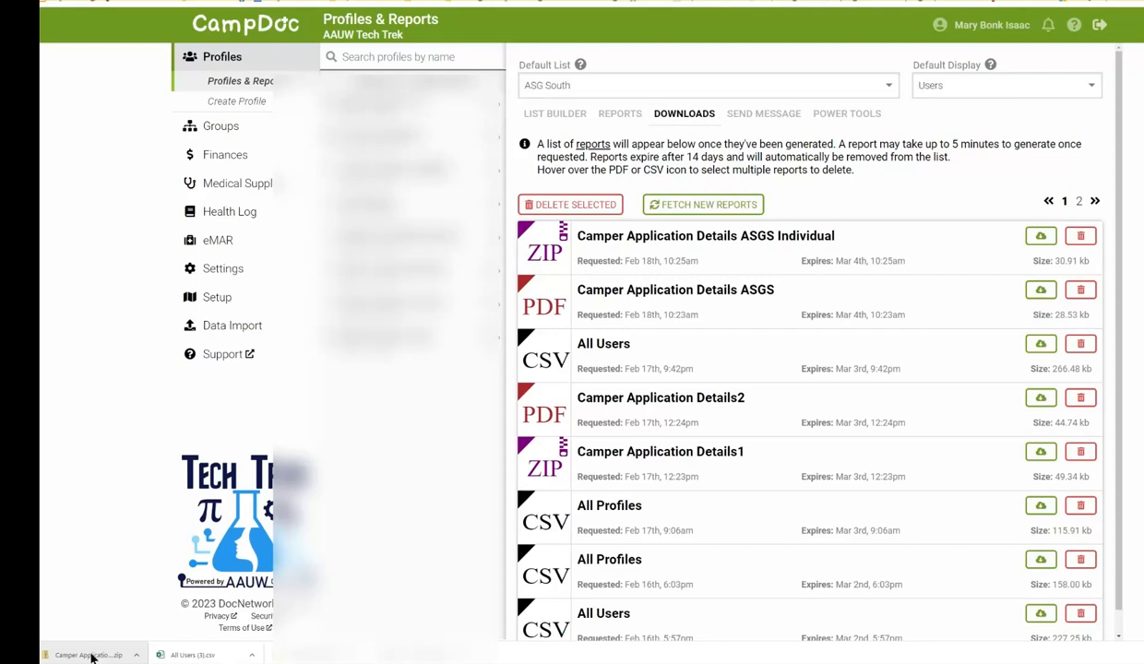
# Switch to the combined Camper Application Details ASGS PDF in Acrobat, look through its camper pages again, and close it.
pyautogui.click(107, 656)
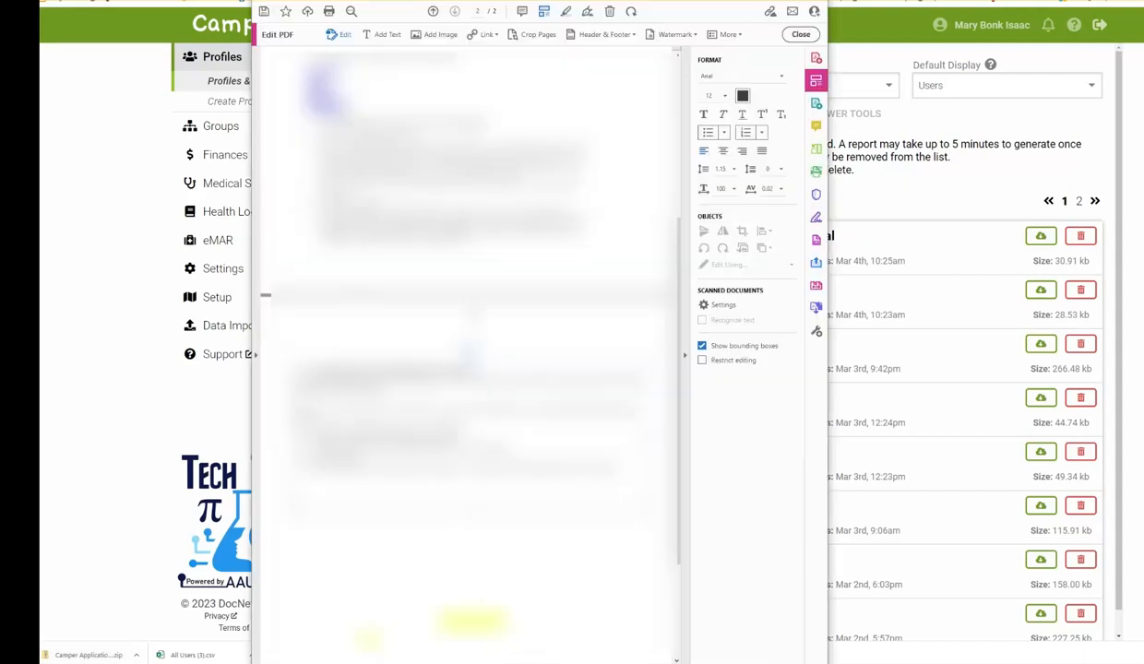
pyautogui.click(259, 1)
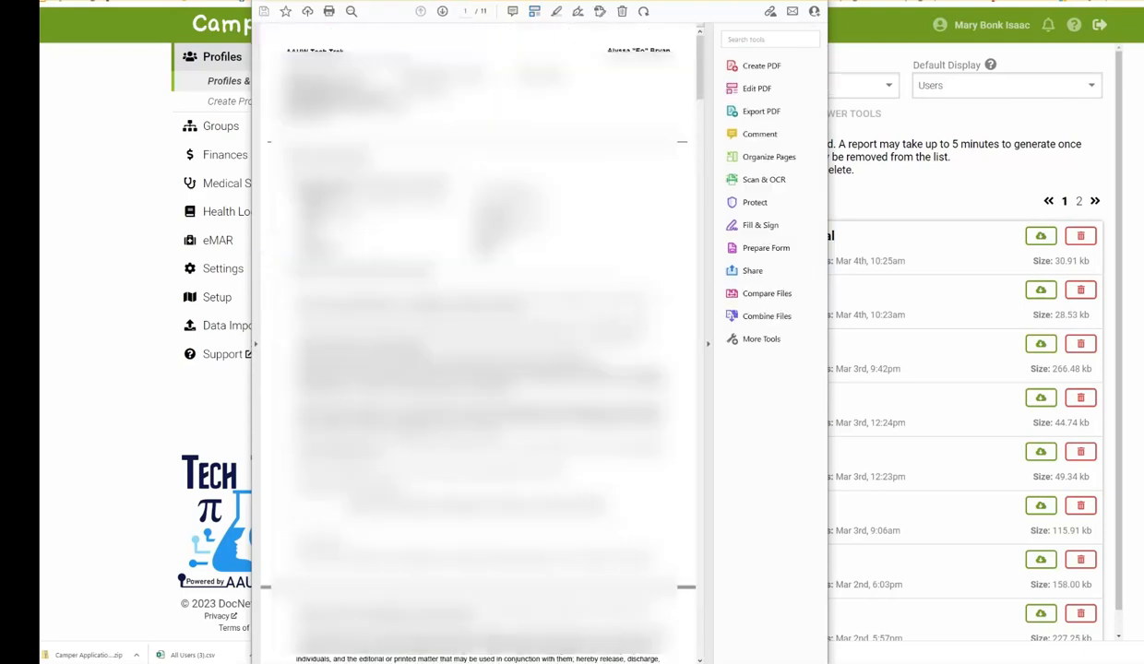
pyautogui.scroll(-3, 687, 376)
pyautogui.scroll(-10, 687, 377)
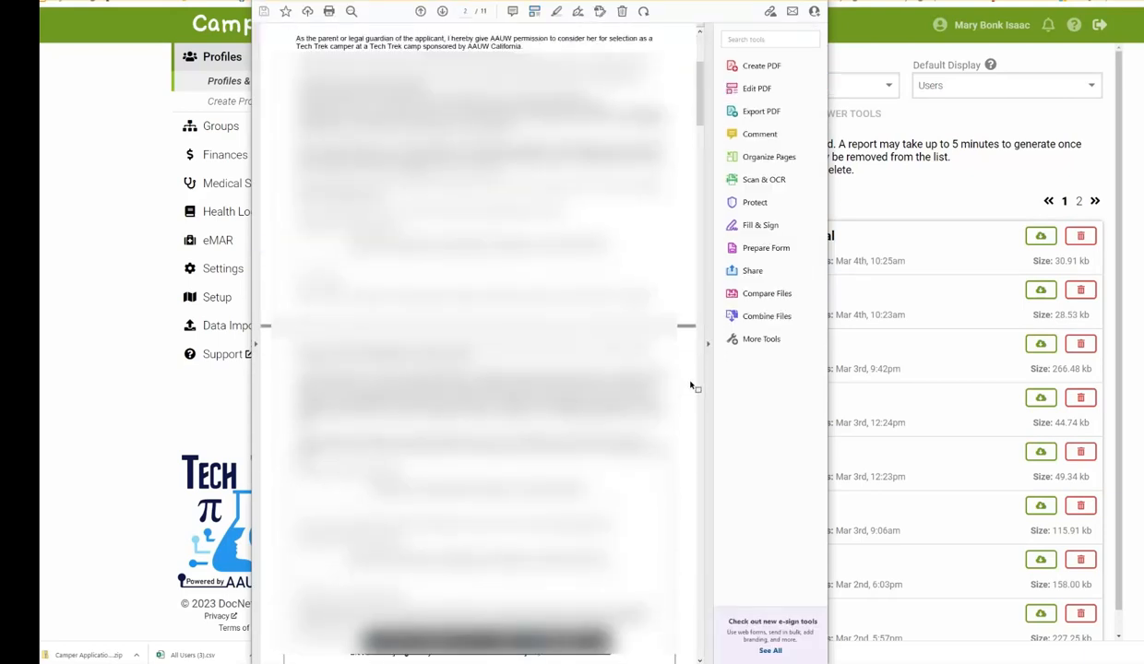
pyautogui.scroll(-10, 693, 395)
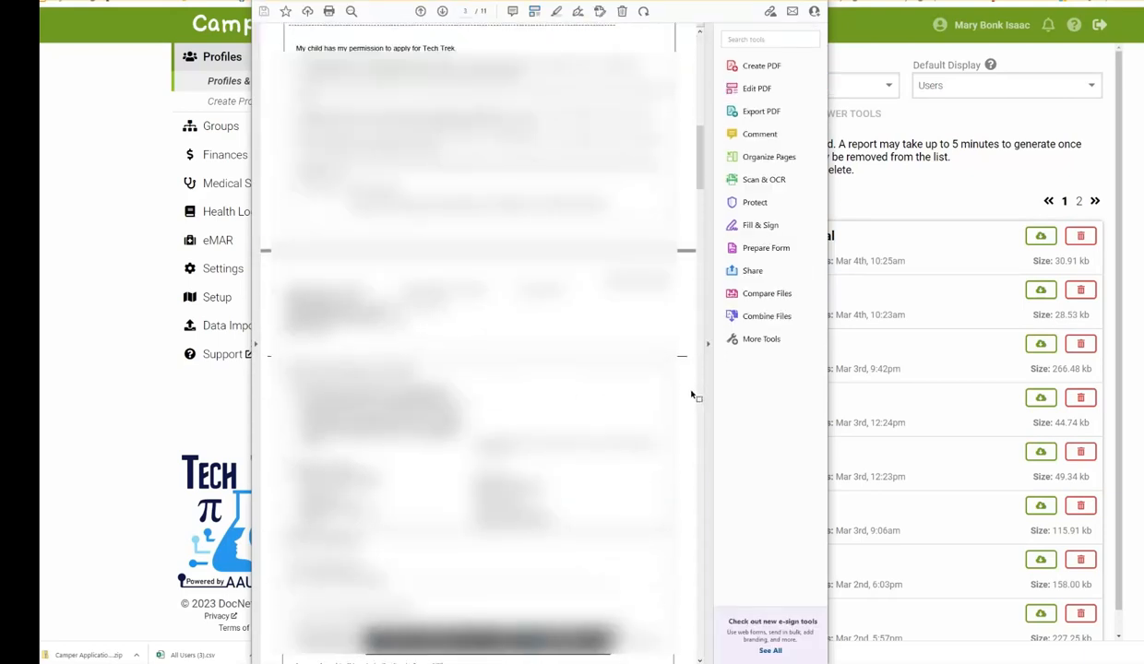
pyautogui.scroll(-2, 693, 402)
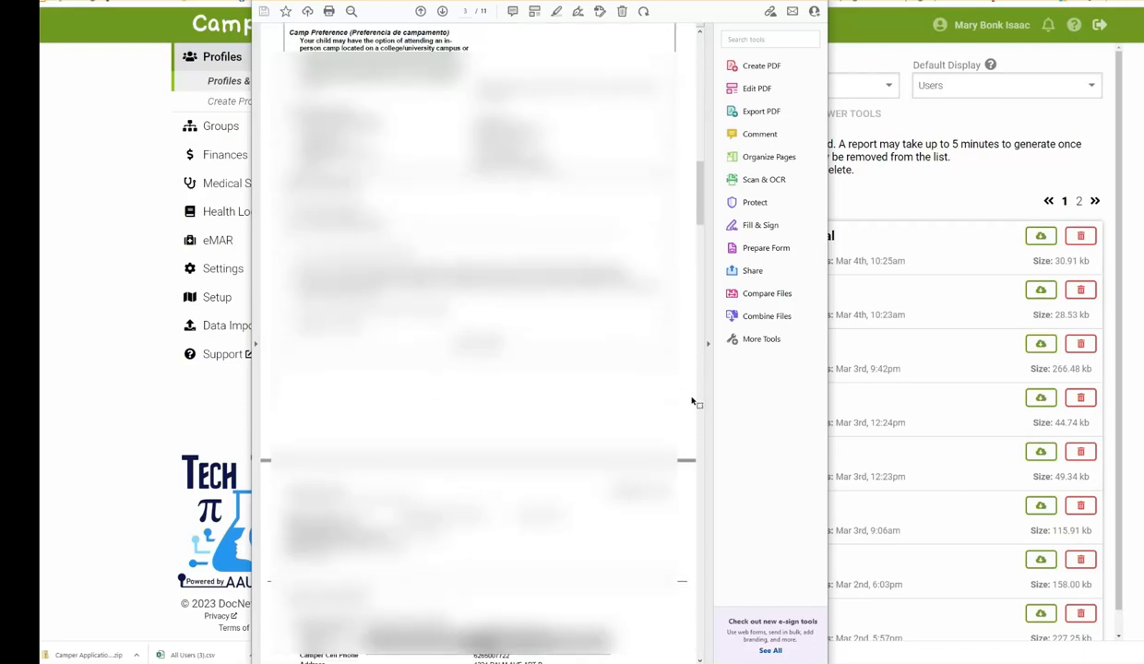
pyautogui.scroll(-5, 693, 401)
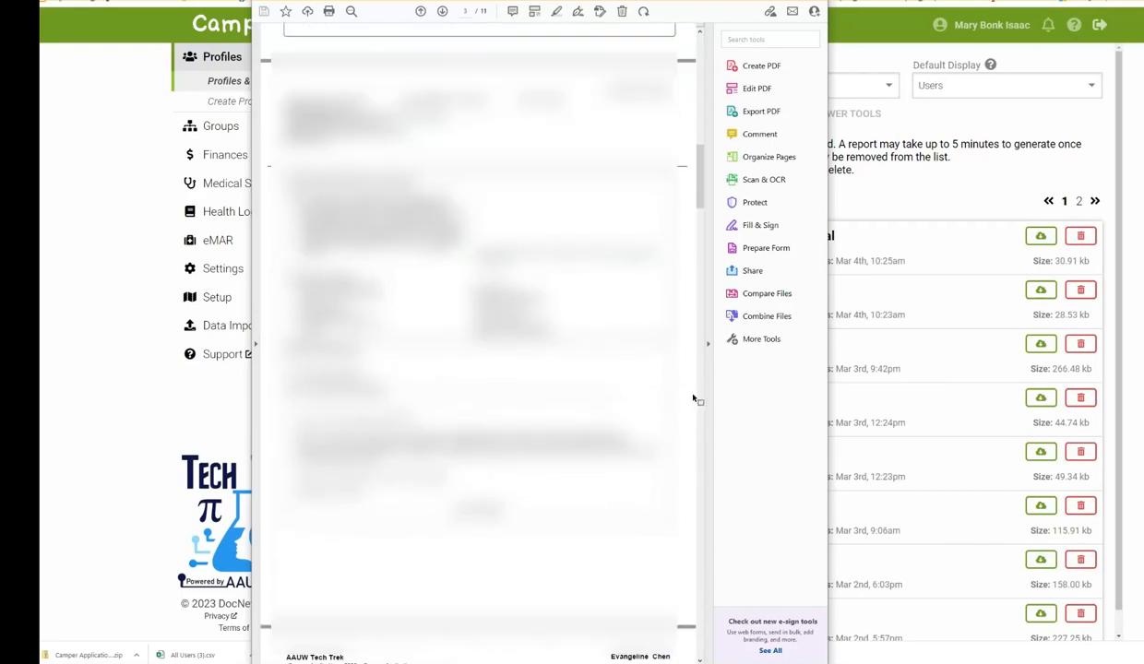
pyautogui.scroll(-3, 693, 401)
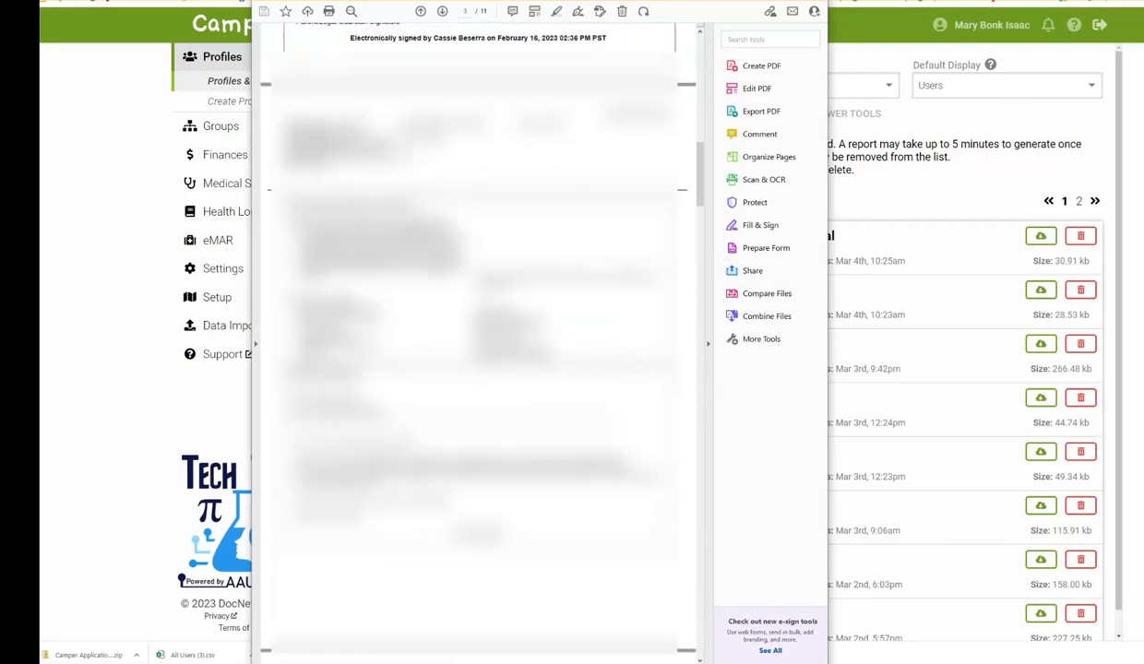
pyautogui.scroll(-10, 663, 441)
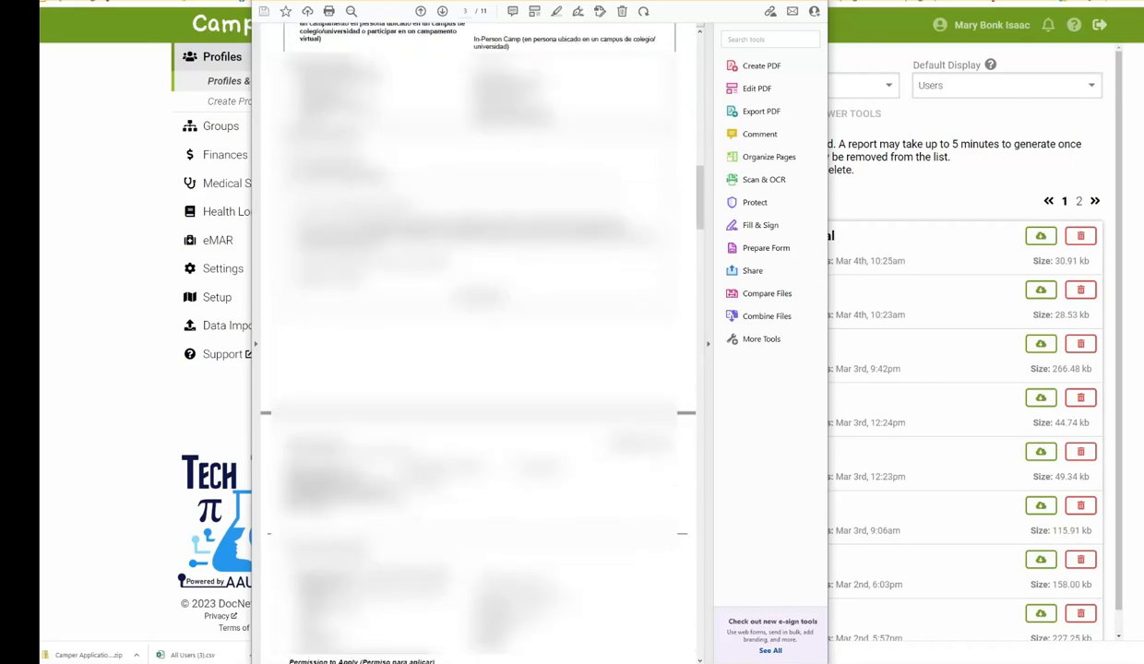
pyautogui.moveTo(698, 256); pyautogui.dragTo(699, 550)
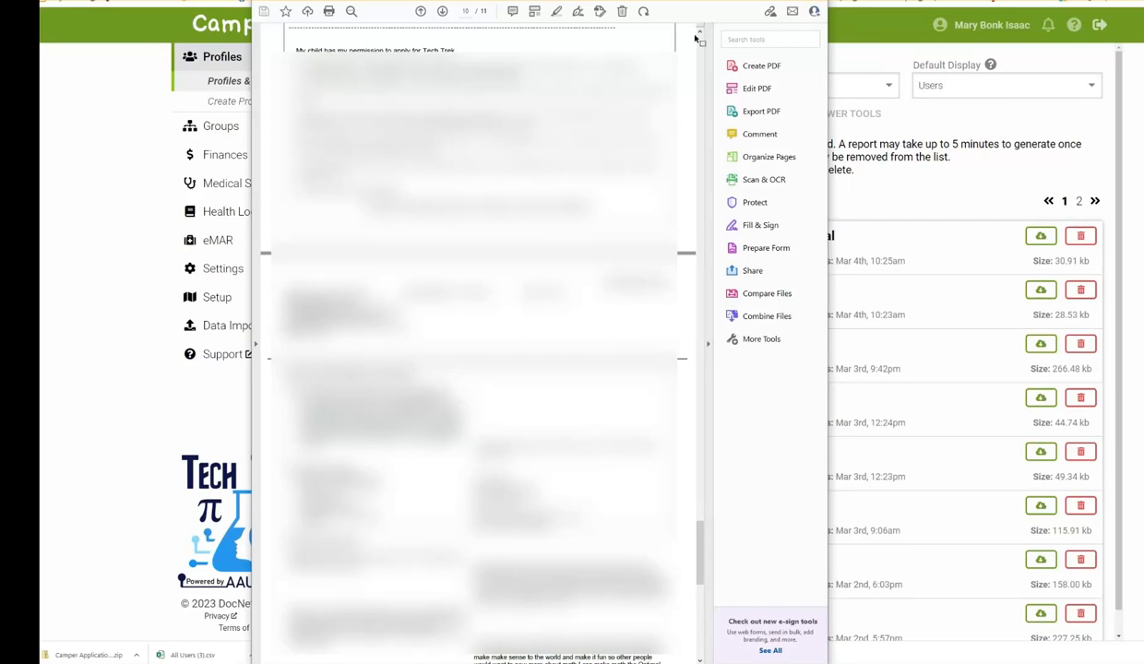
pyautogui.moveTo(628, 0); pyautogui.dragTo(626, 40)
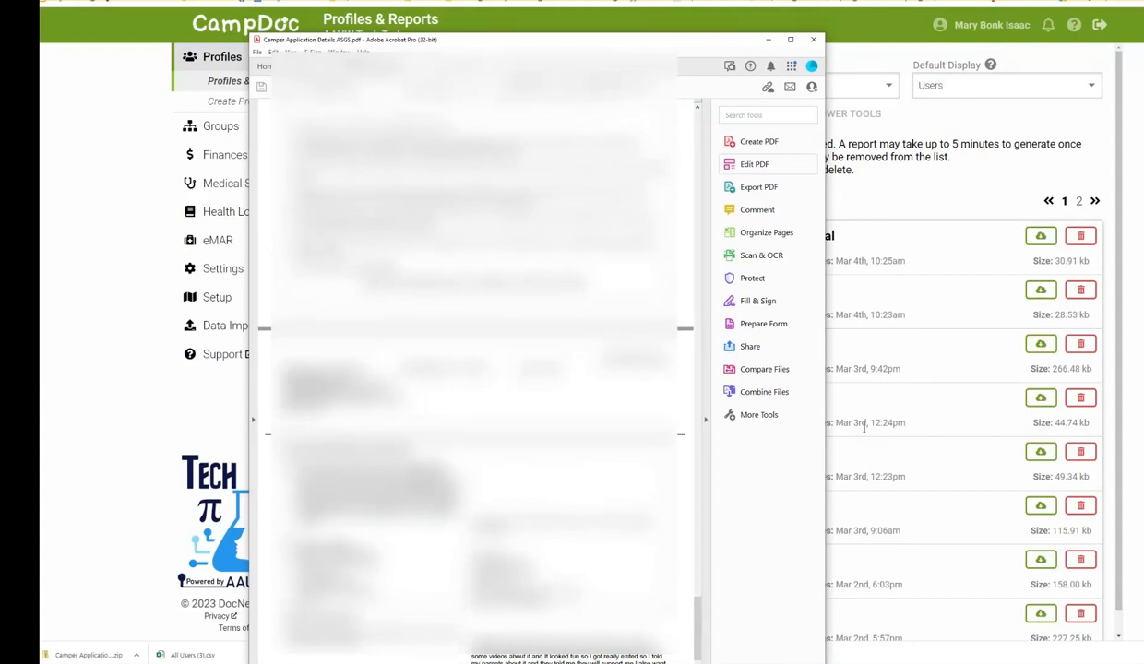
pyautogui.click(815, 43)
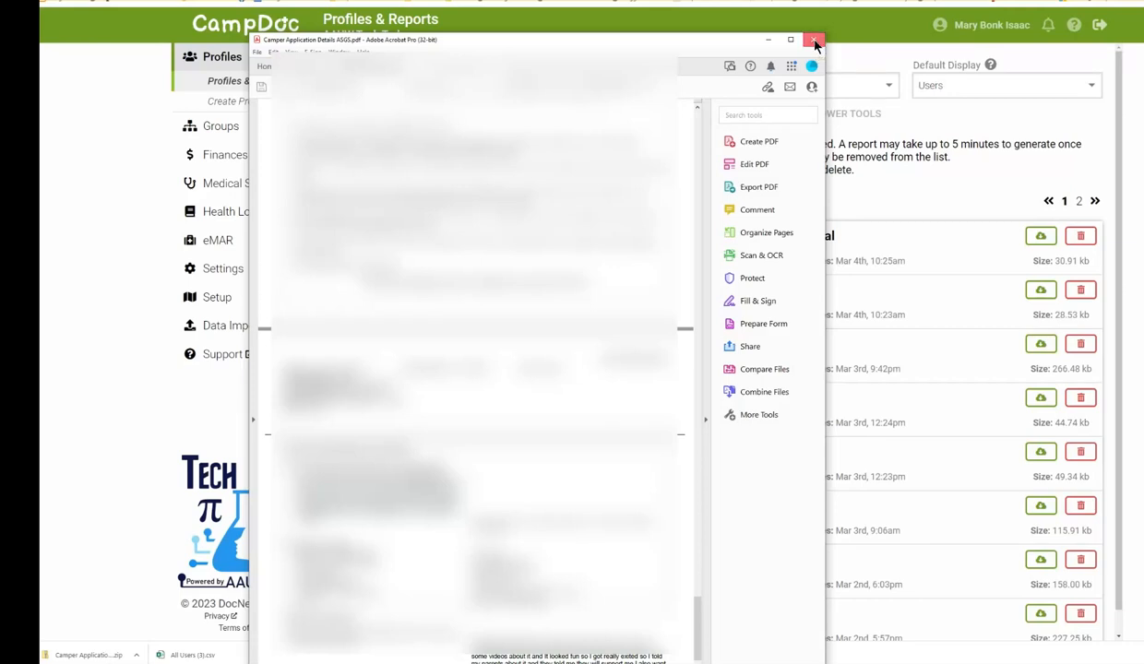